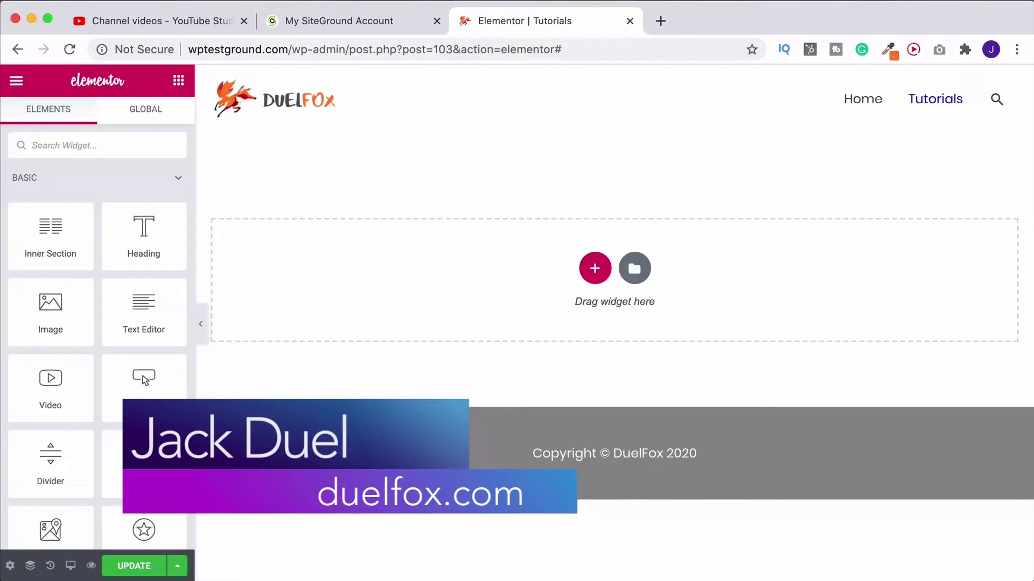
Add a single-column section at the top of the page with a 400 px minimum height.
left_click(594, 269)
left_click(399, 307)
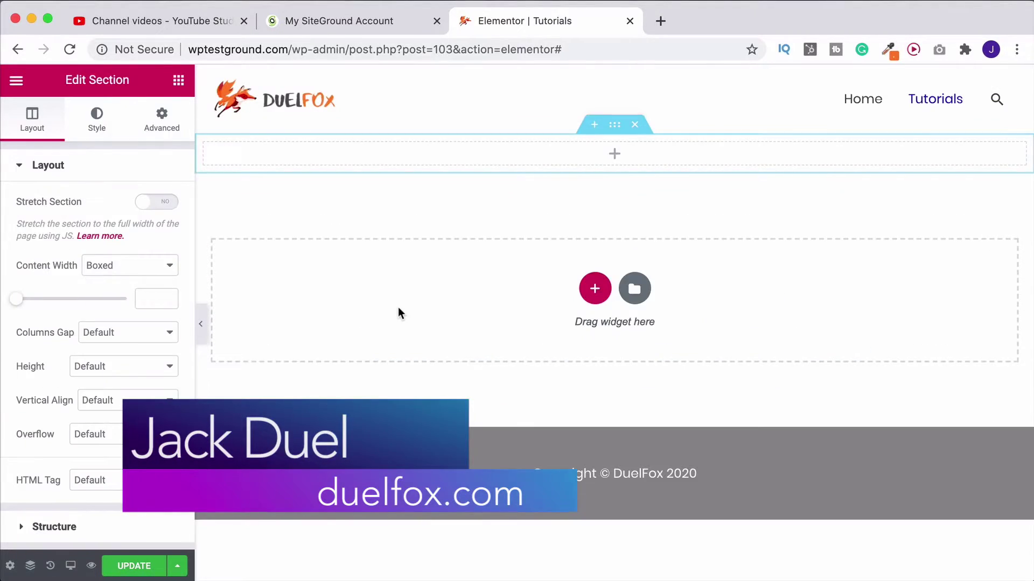
left_click(96, 370)
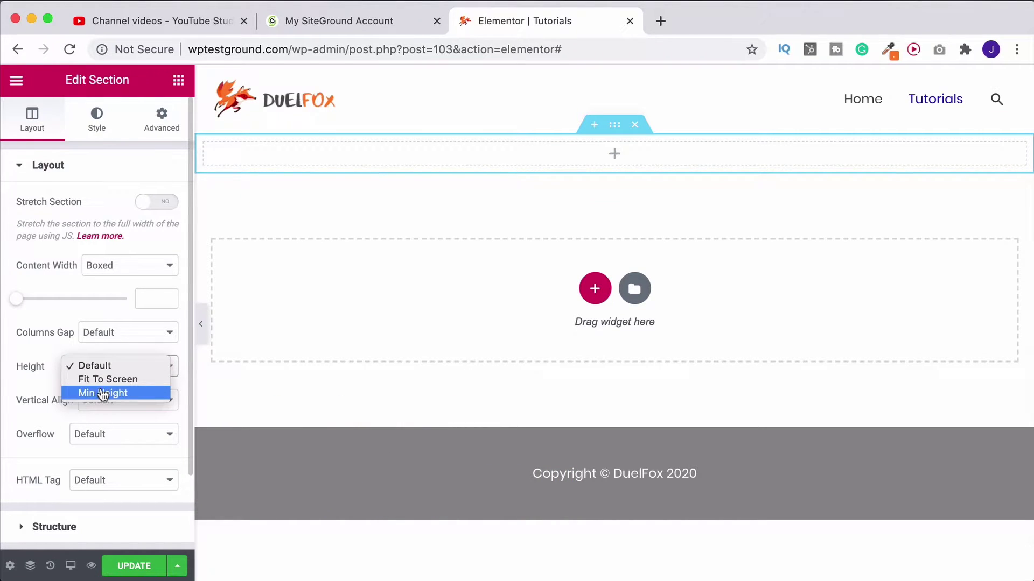
left_click(102, 393)
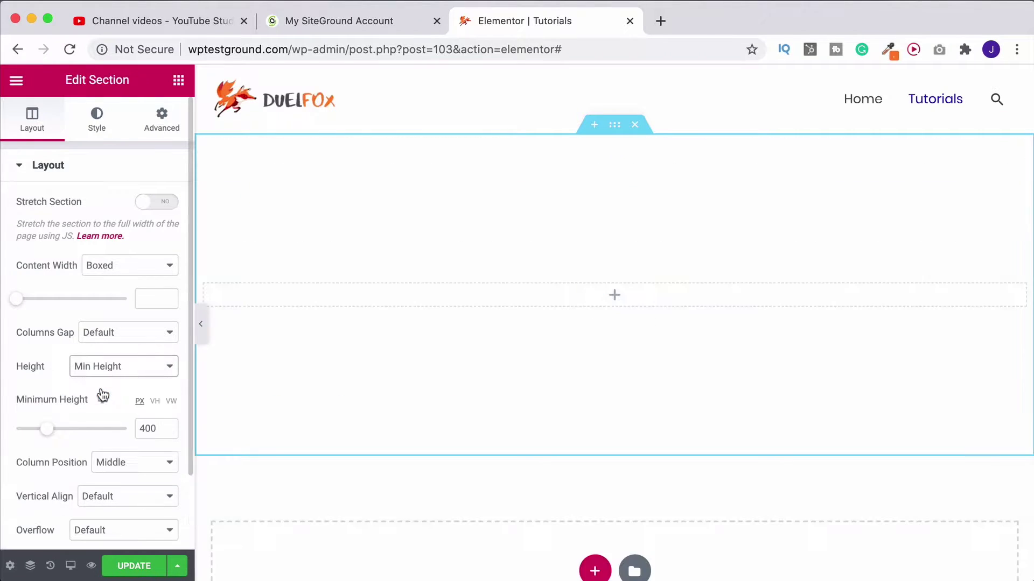
Drag a Heading widget into the new section and browse its link and Dynamic Tags options.
left_click(179, 79)
left_click_drag(136, 238, 626, 299)
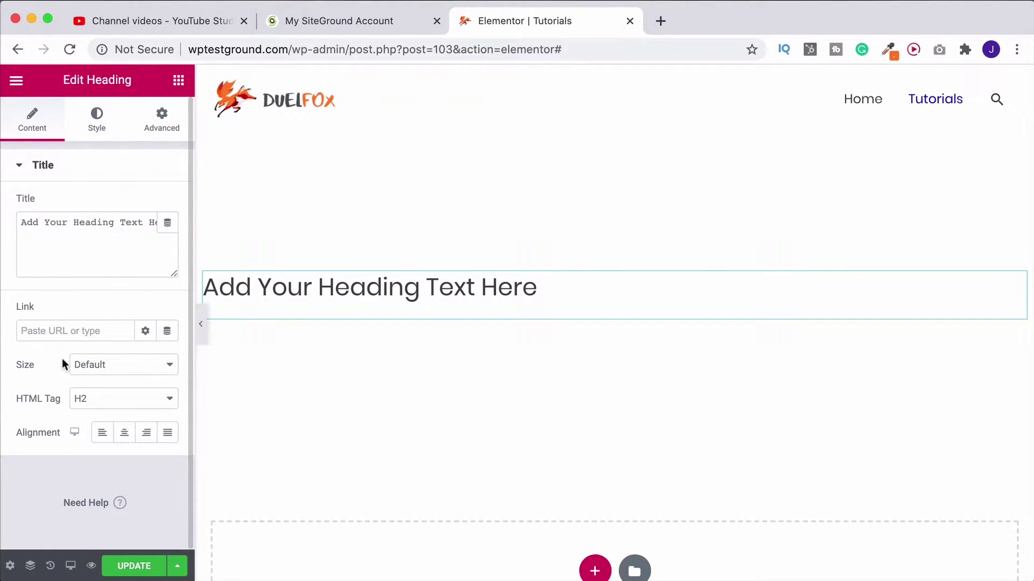
left_click(46, 331)
left_click(150, 336)
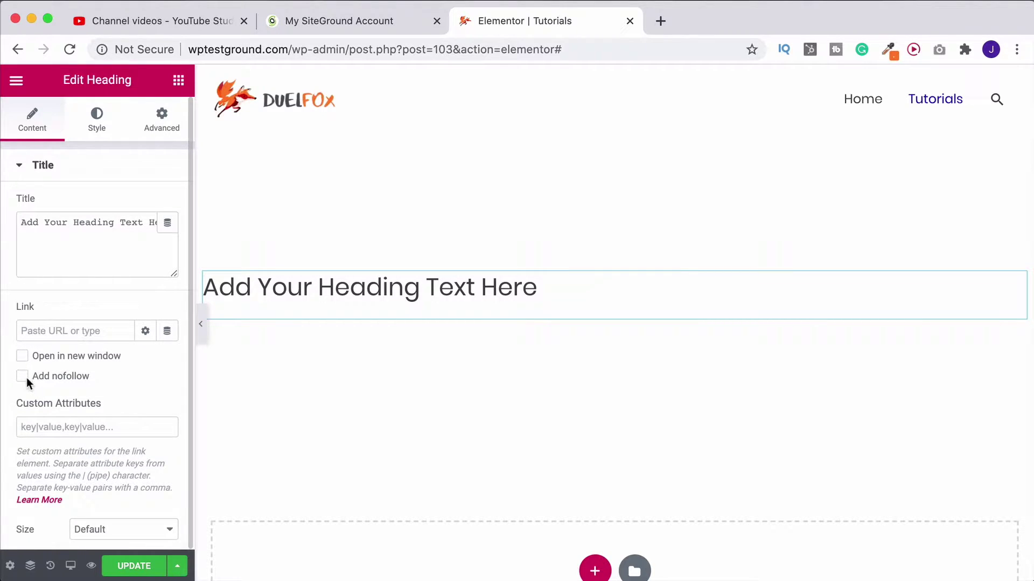
left_click(166, 335)
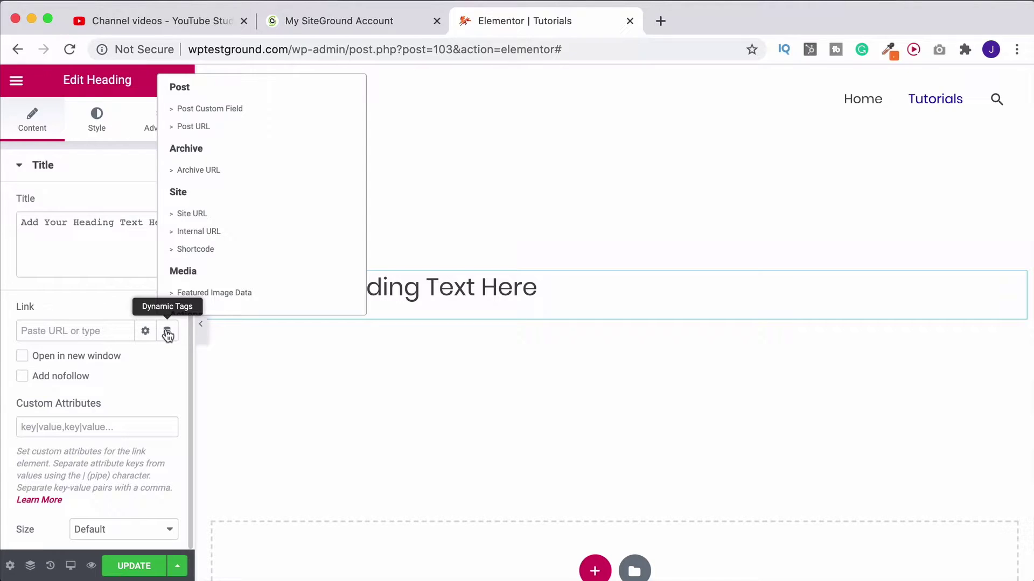
scroll(217, 260, "down", 5)
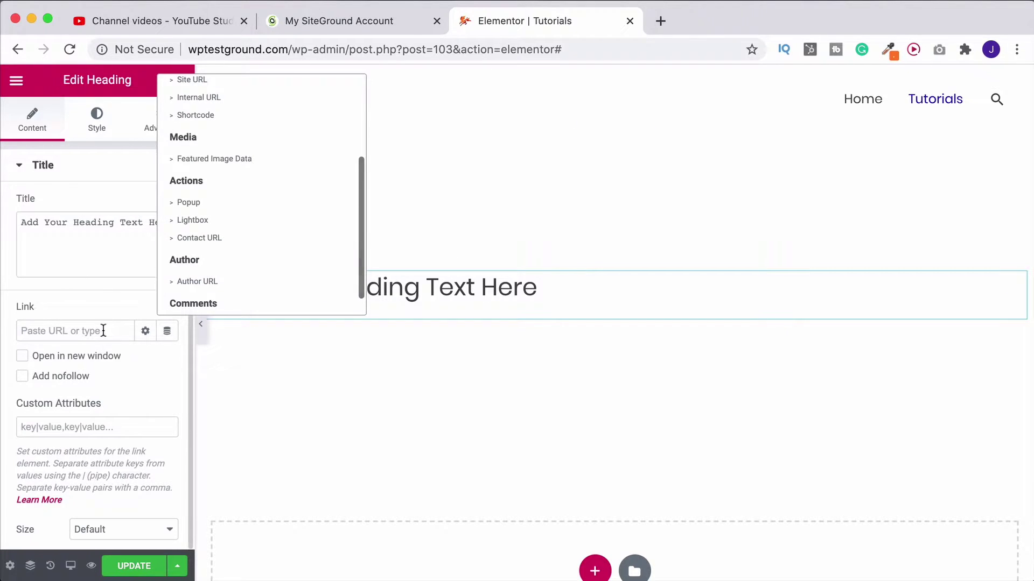
left_click(102, 313)
scroll(102, 312, "down", 5)
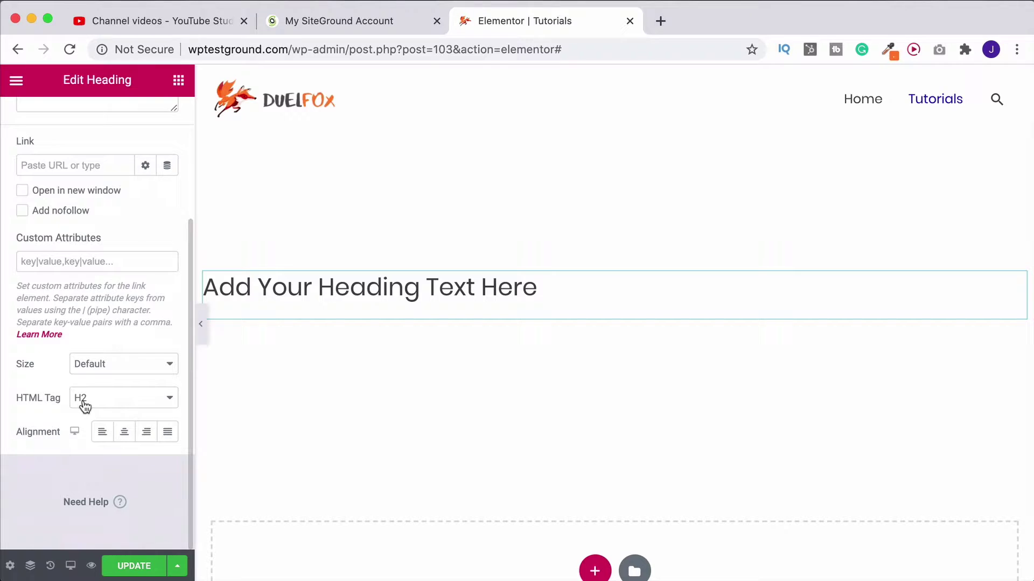
Set the heading's HTML tag to H1, centre-align it, and go to its Style tab.
left_click(114, 399)
left_click(96, 385)
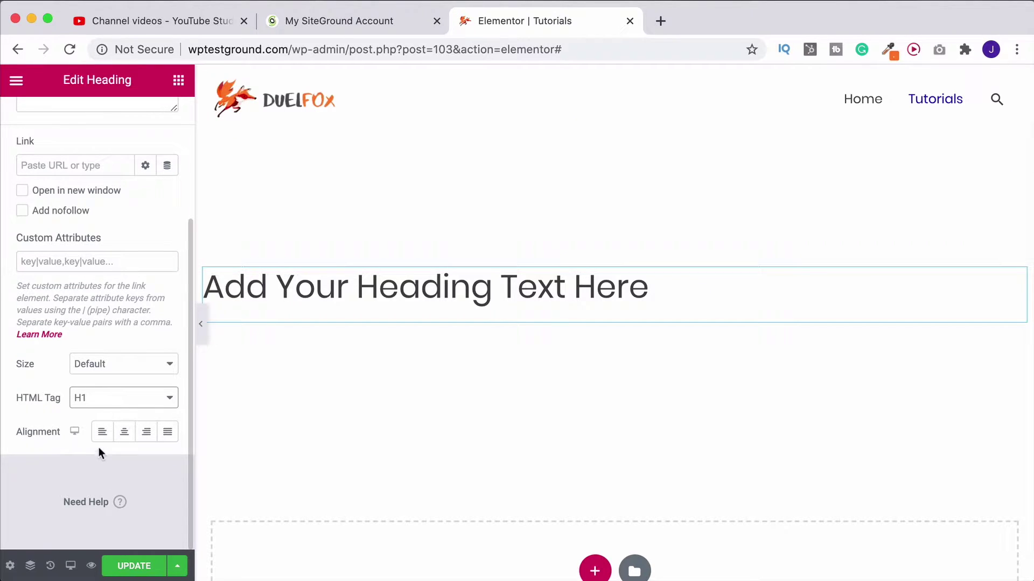
left_click(127, 436)
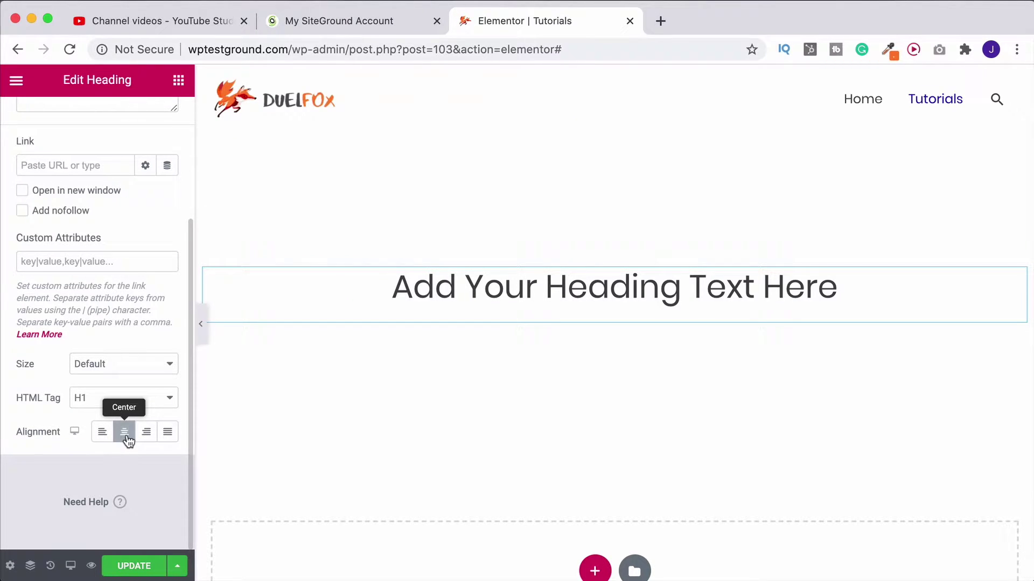
scroll(127, 437, "up", 3)
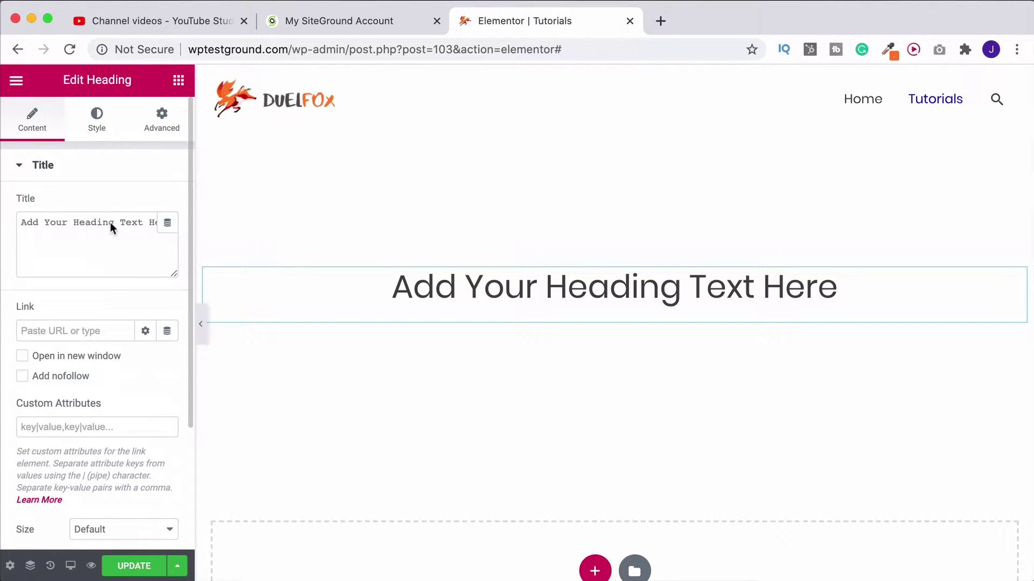
left_click(104, 132)
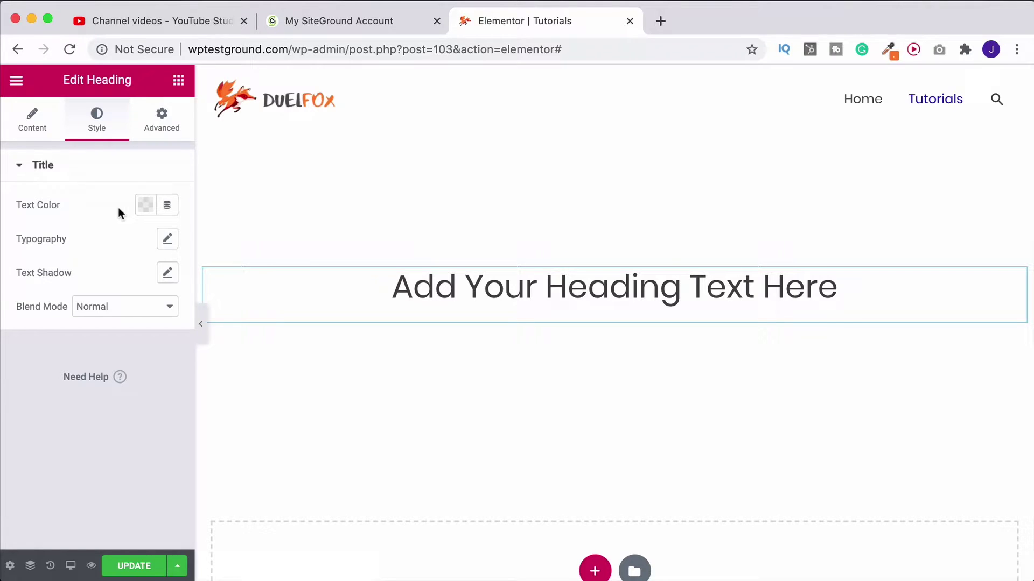
Set the heading typography to Arial, 34 px, Bold.
left_click(168, 243)
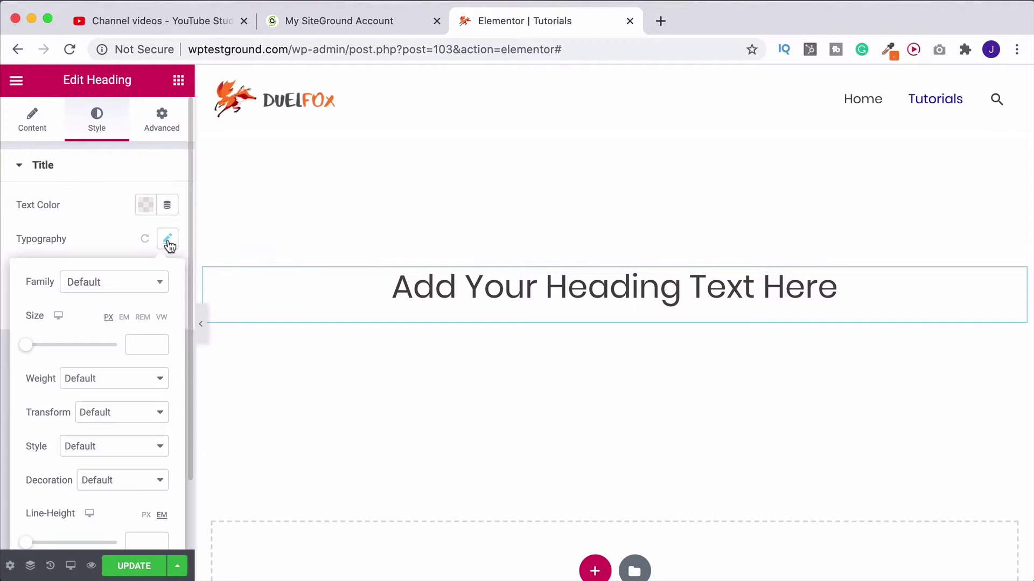
left_click(136, 288)
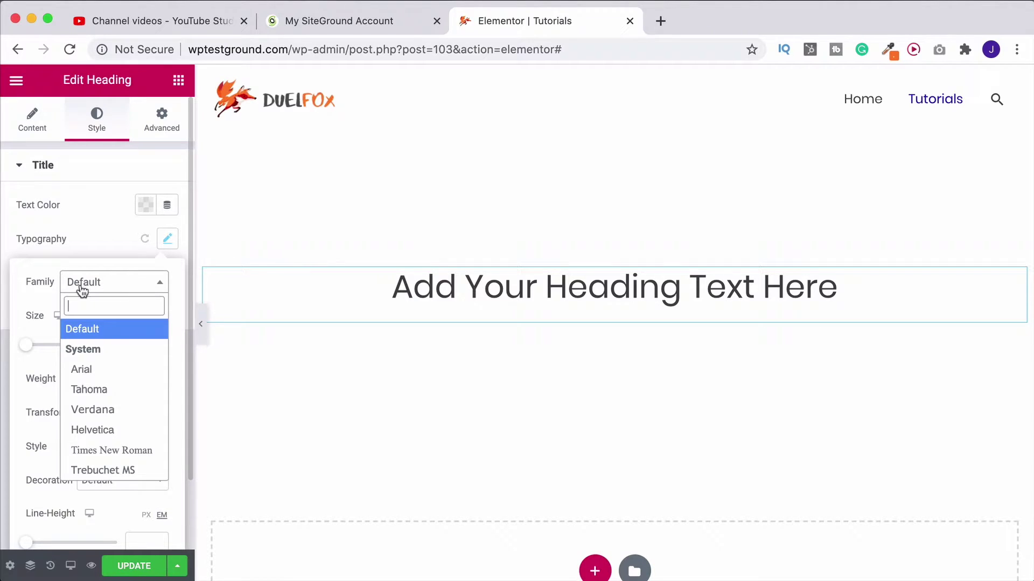
left_click(79, 370)
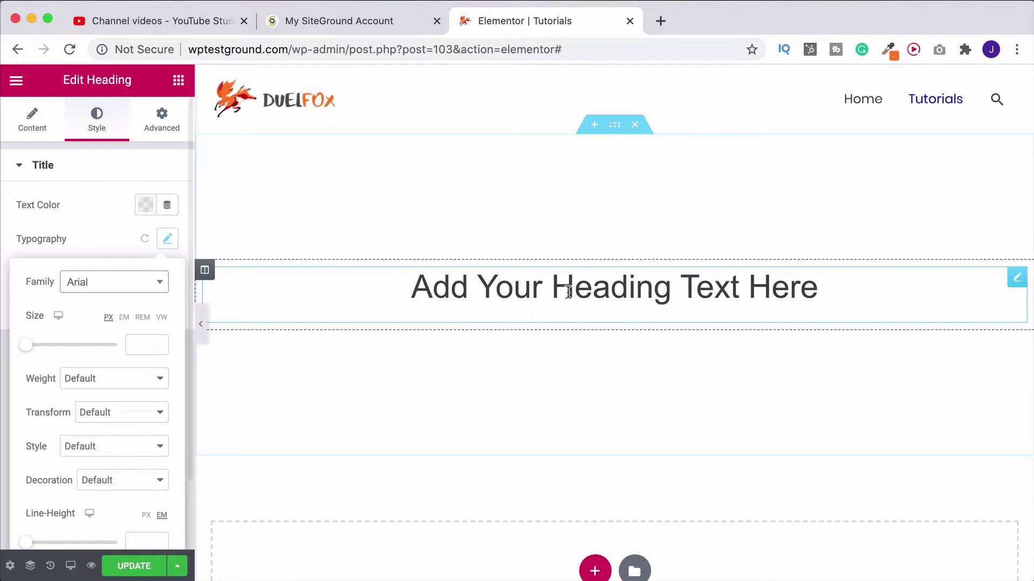
left_click(32, 345)
mouse_move(46, 351)
left_mouse_down()
mouse_move(78, 350)
mouse_move(43, 355)
left_mouse_up()
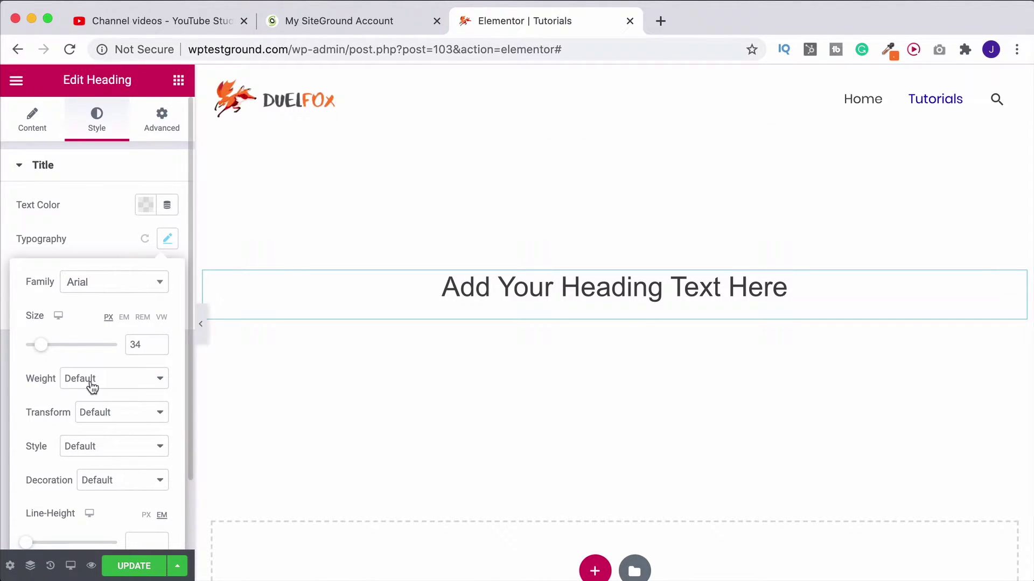
left_click(118, 380)
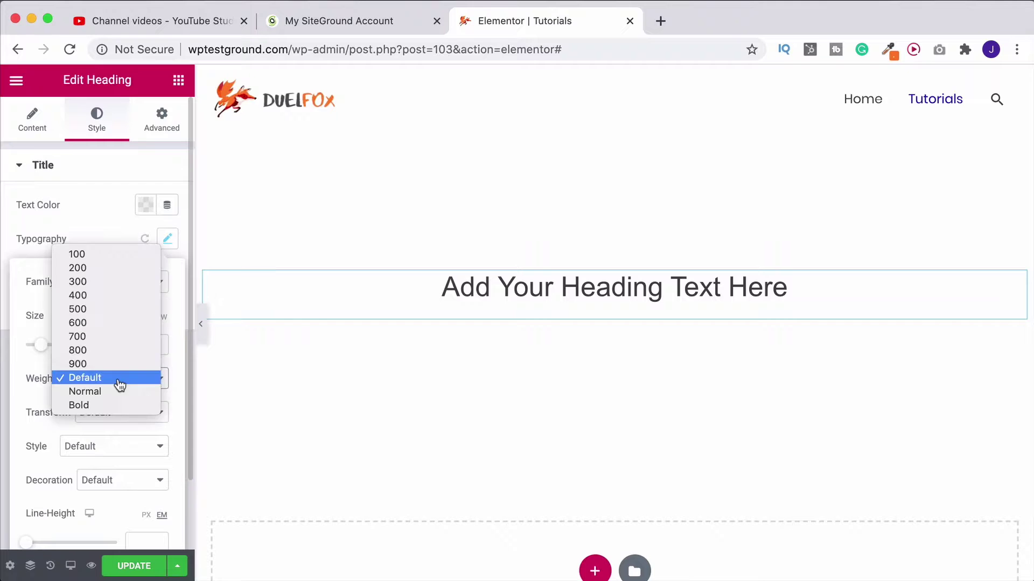
left_click(92, 410)
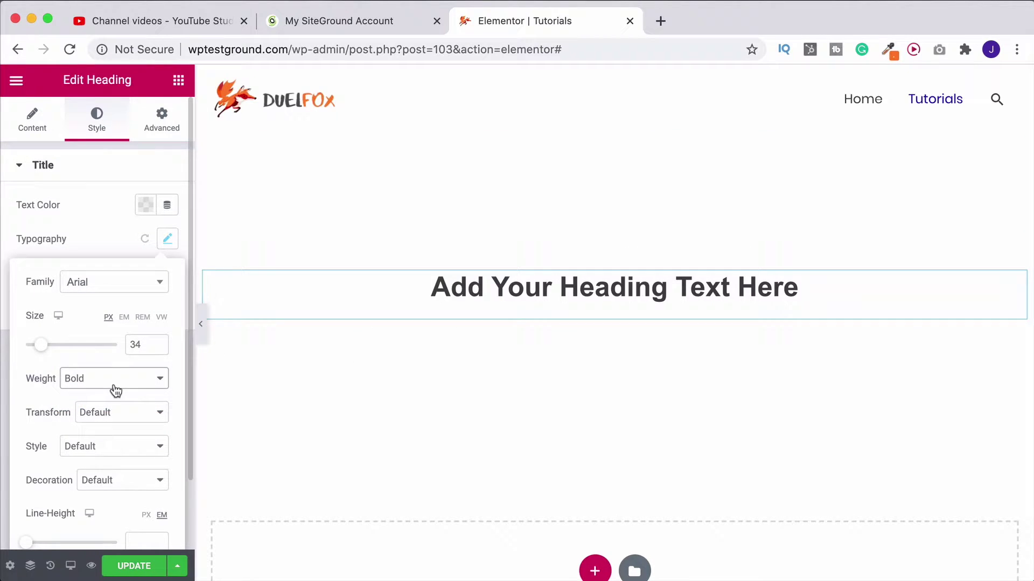
Set text transform to Capitalize, and return decoration to Default after trying Line Through.
left_click(114, 413)
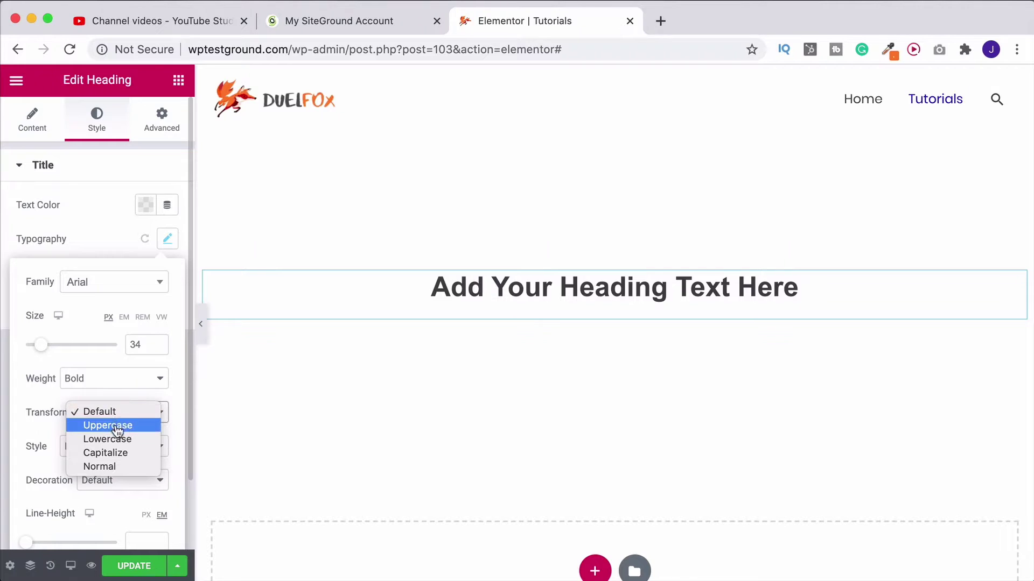
left_click(131, 427)
left_click(133, 418)
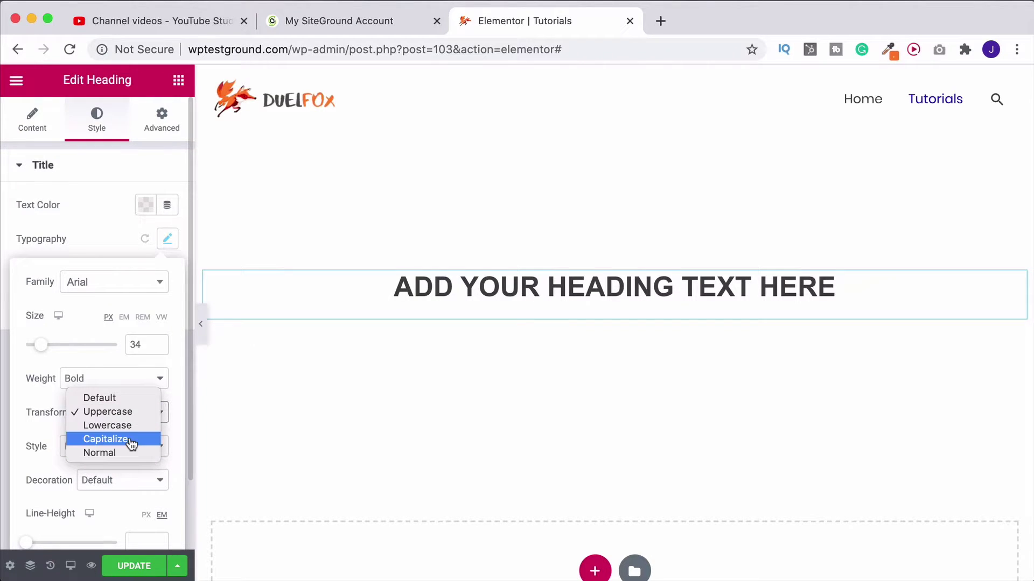
left_click(131, 441)
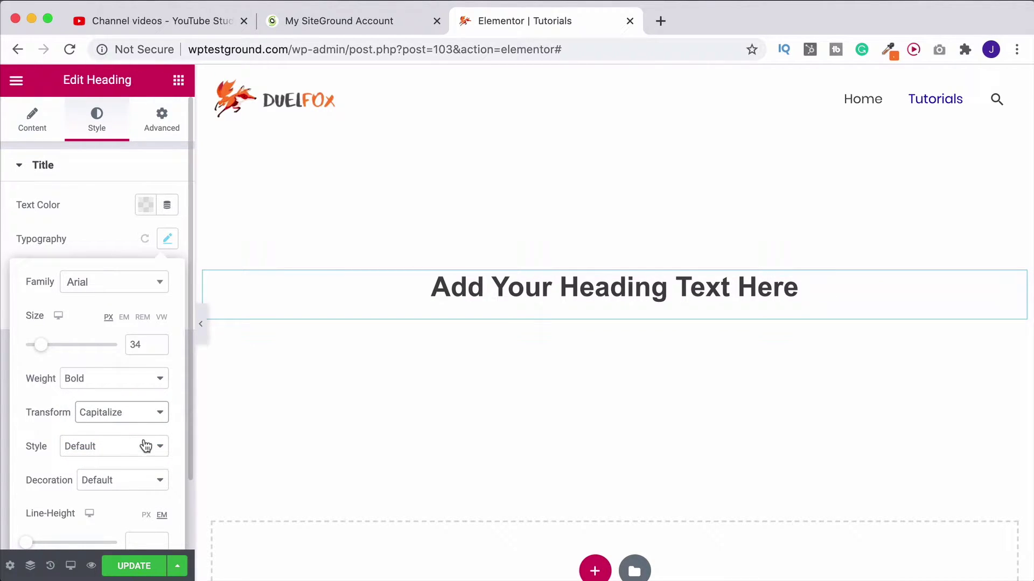
left_click(123, 480)
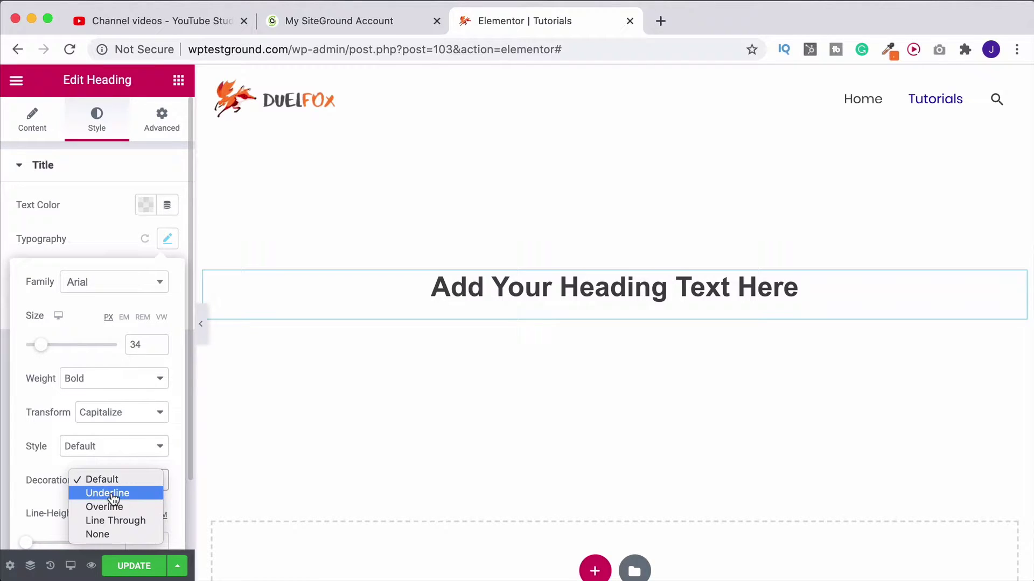
left_click(136, 527)
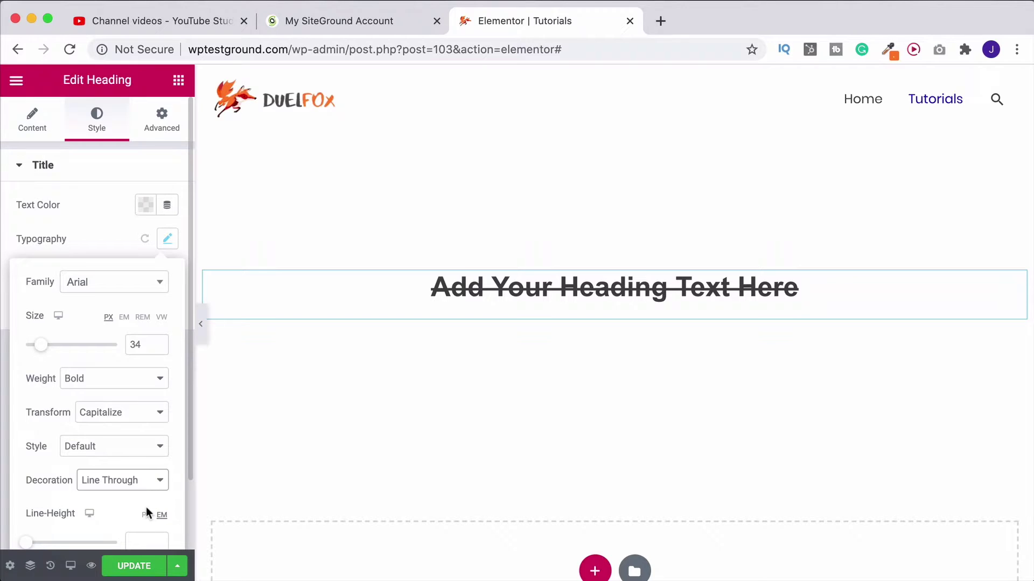
scroll(146, 502, "down", 1)
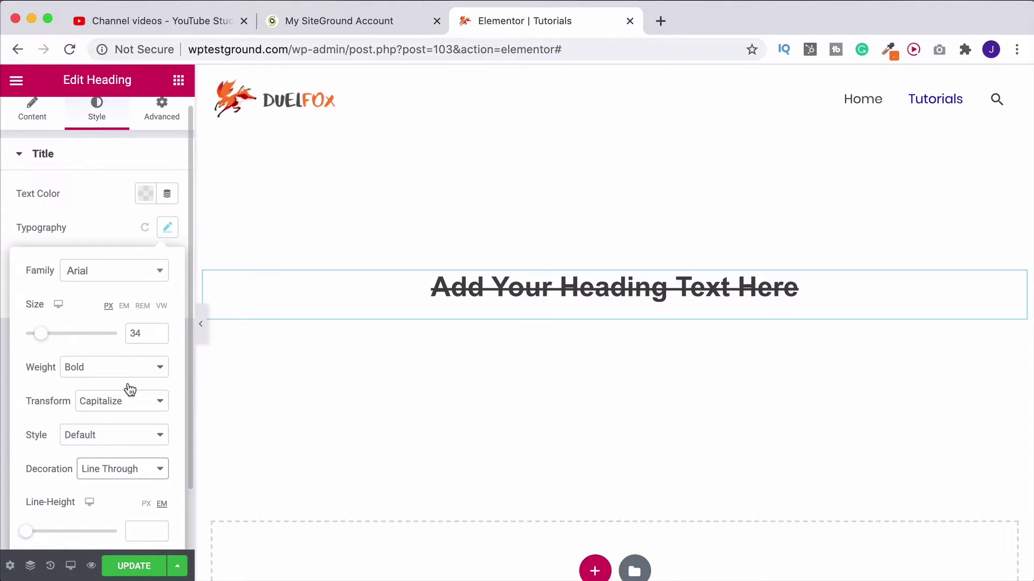
left_click(120, 478)
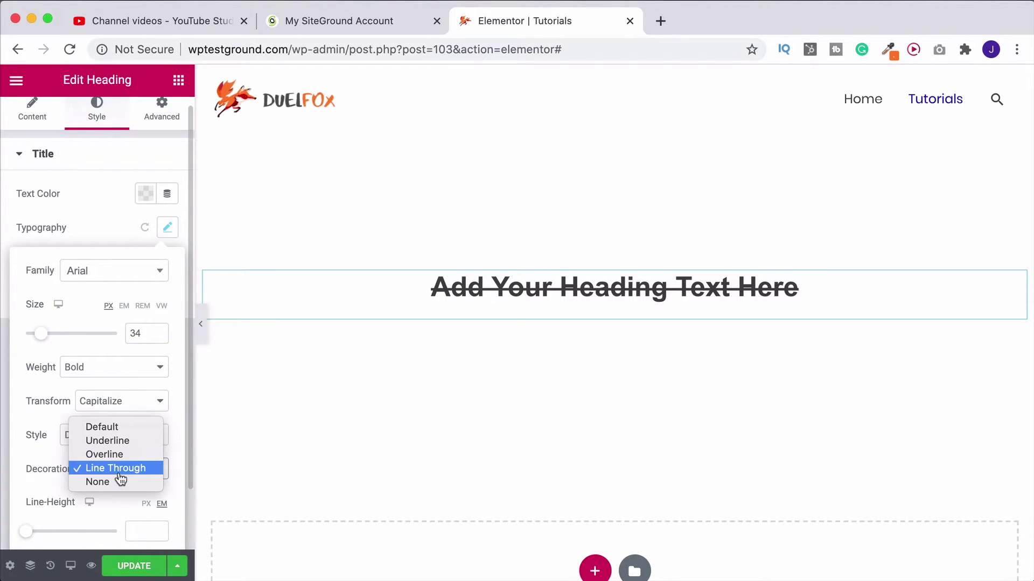
left_click(111, 427)
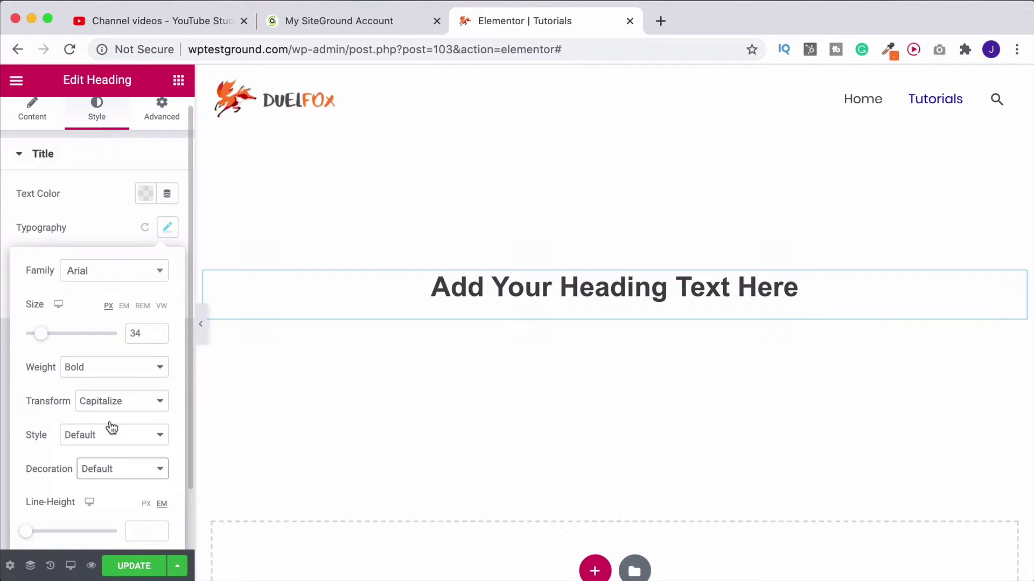
scroll(112, 428, "down", 3)
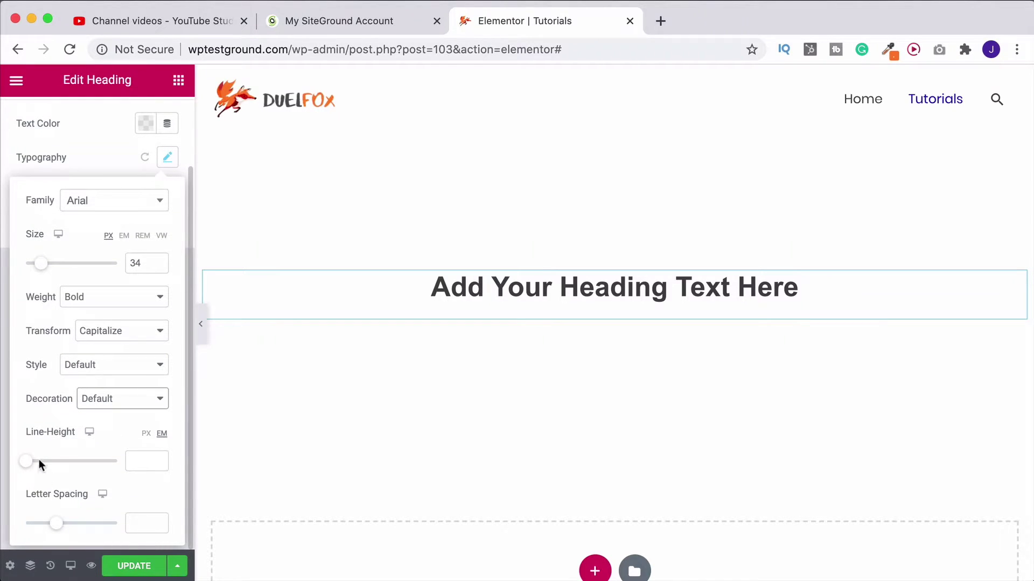
Try 2.9 em line height and wider letter spacing, then reset the heading typography to default.
left_click_drag(25, 462, 52, 466)
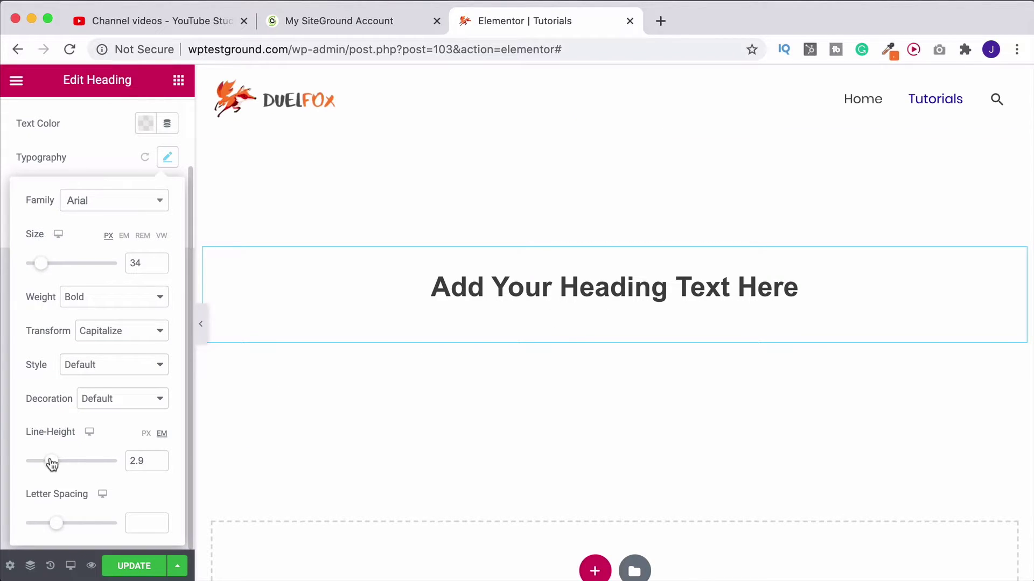
mouse_move(59, 527)
left_mouse_down()
mouse_move(104, 526)
mouse_move(66, 530)
left_mouse_up()
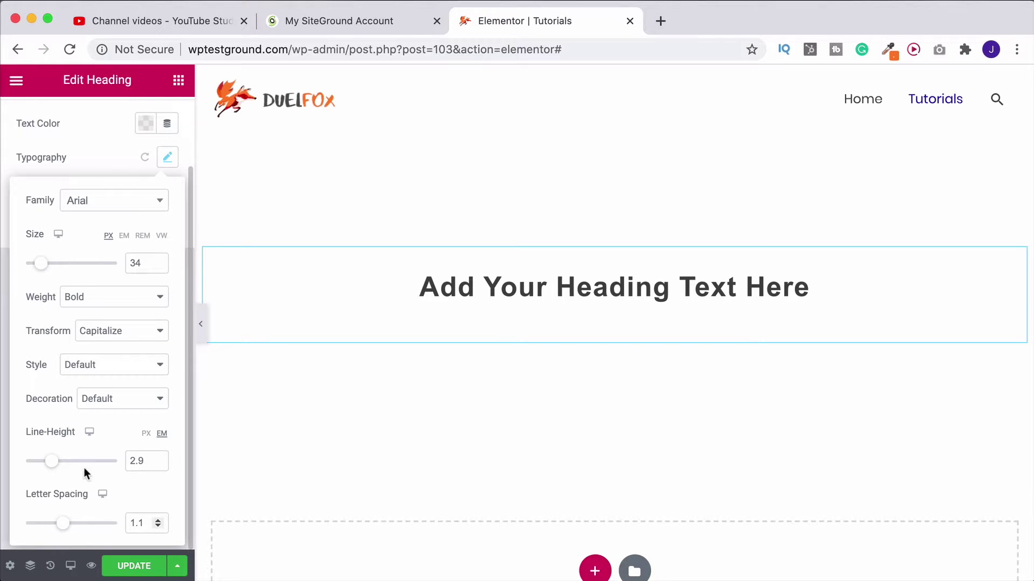
left_click(122, 168)
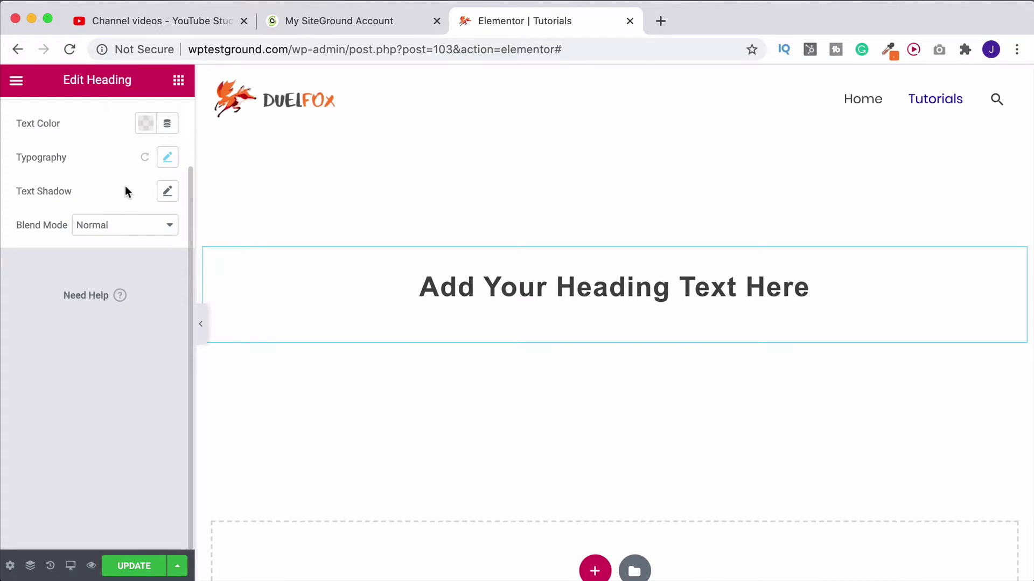
left_click(142, 157)
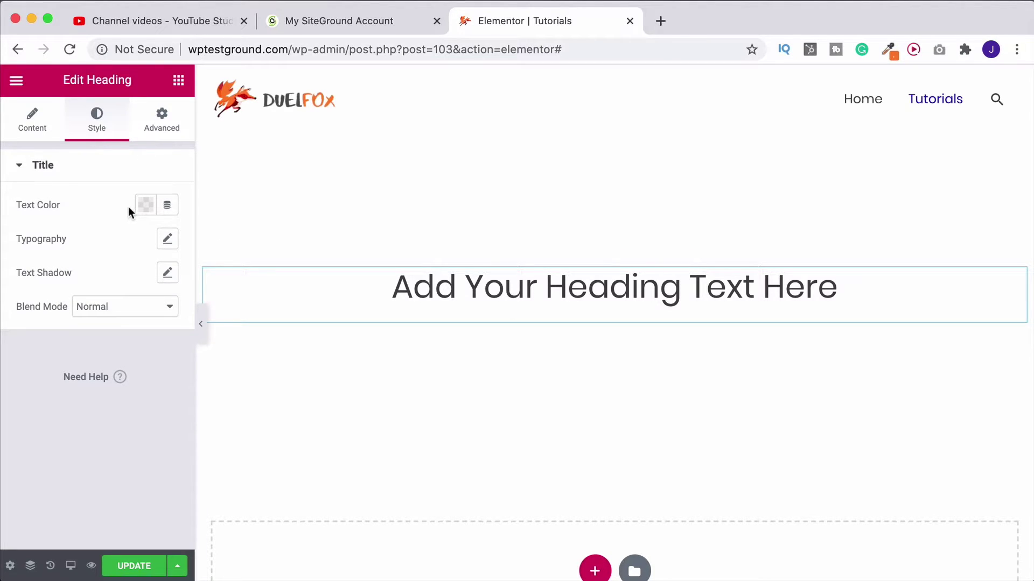
Pick the muted red #C54A4A as the heading's text colour.
left_click(143, 207)
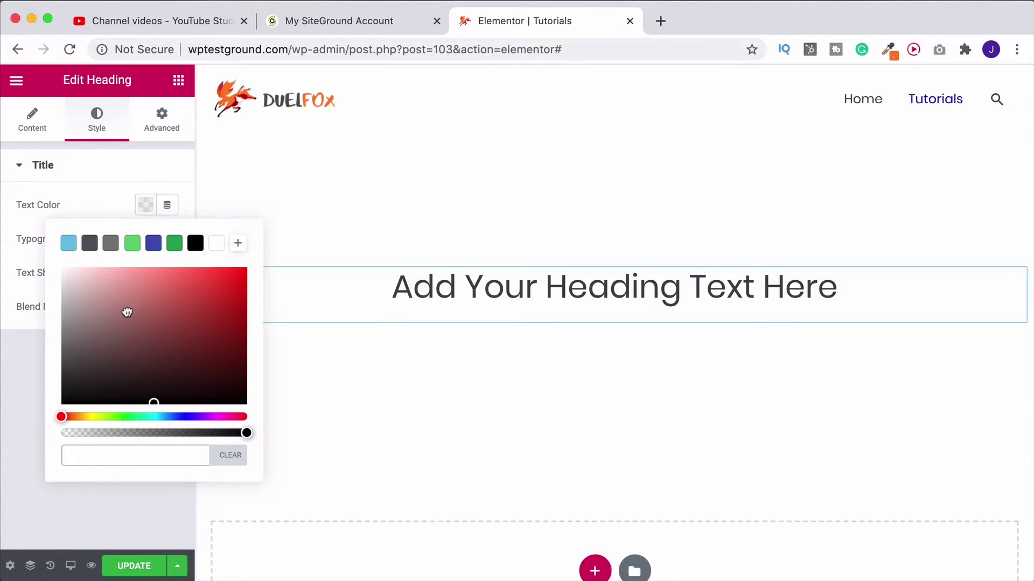
left_click_drag(127, 309, 177, 299)
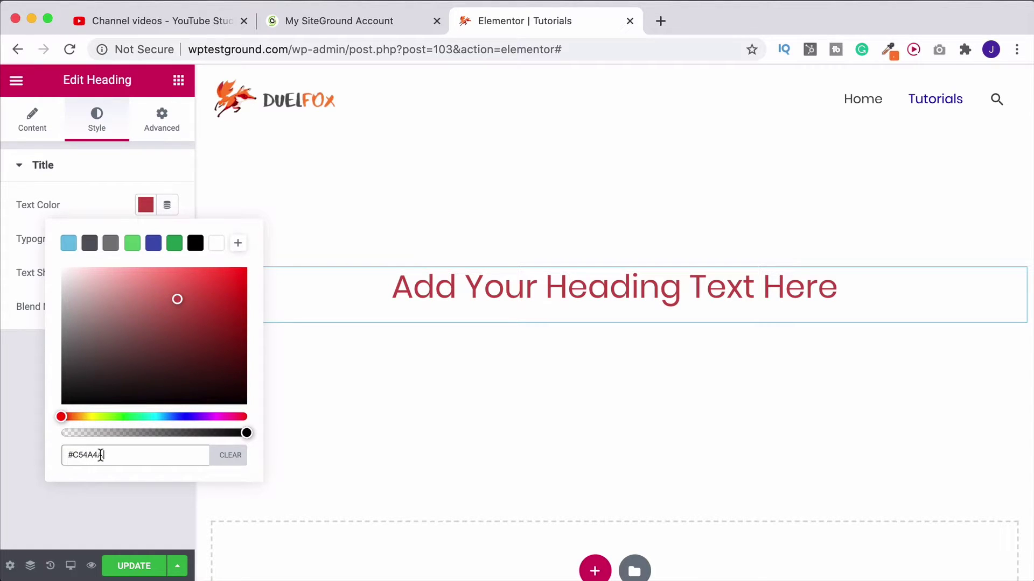
mouse_move(245, 433)
left_mouse_down()
mouse_move(127, 437)
mouse_move(246, 435)
left_mouse_up()
Try a text shadow with blur 40, shifted left and down, then remove it.
left_click(127, 208)
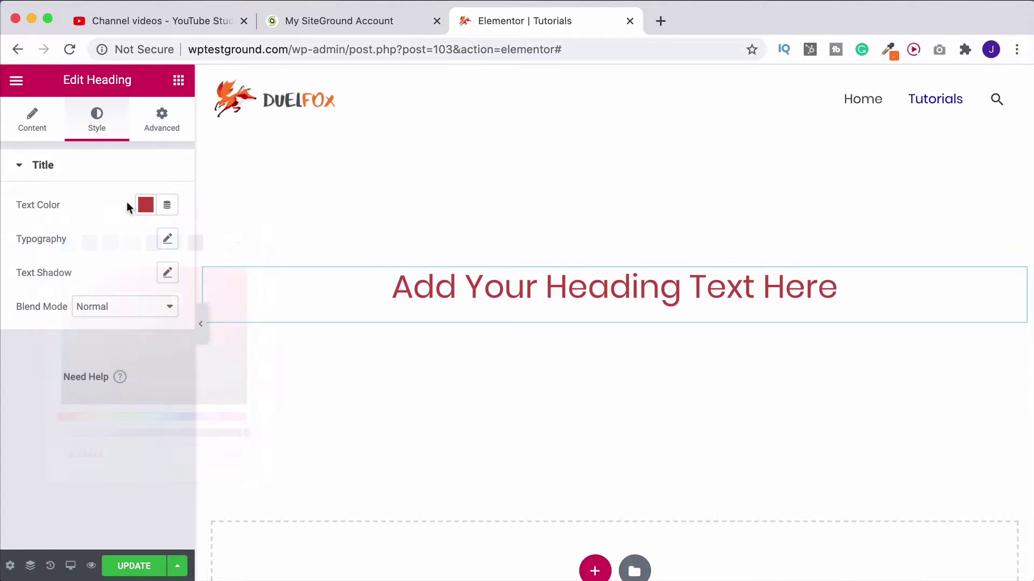
left_click(168, 273)
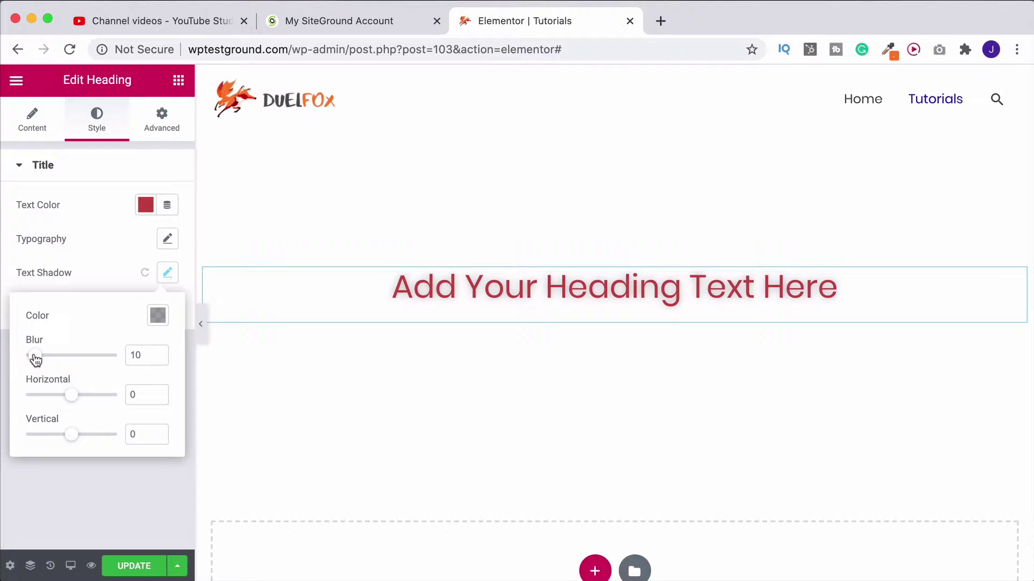
left_click_drag(33, 355, 63, 355)
mouse_move(71, 395)
left_mouse_down()
mouse_move(113, 397)
mouse_move(58, 397)
left_mouse_up()
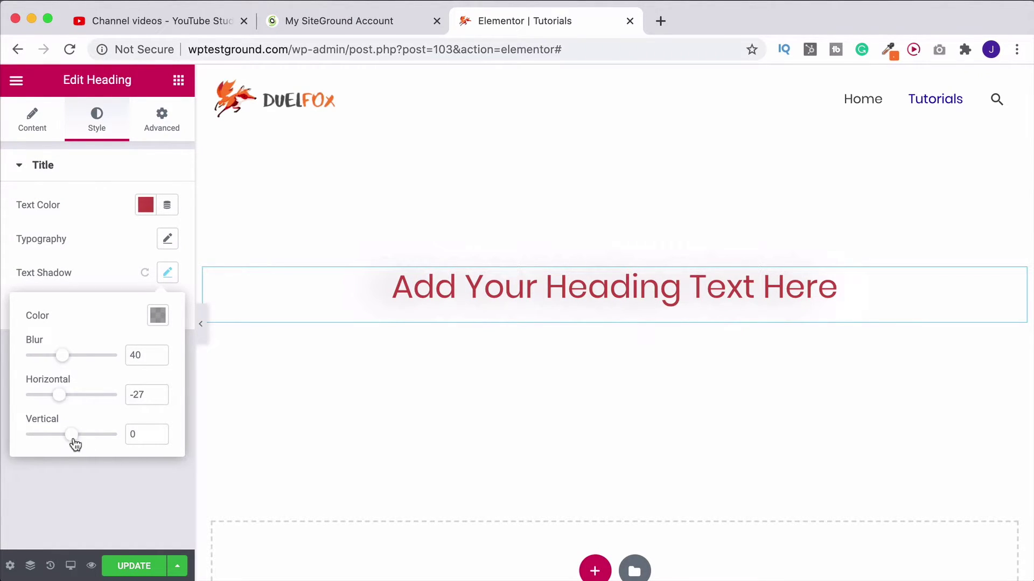
mouse_move(75, 444)
left_mouse_down()
mouse_move(122, 434)
mouse_move(81, 436)
left_mouse_up()
left_click(144, 274)
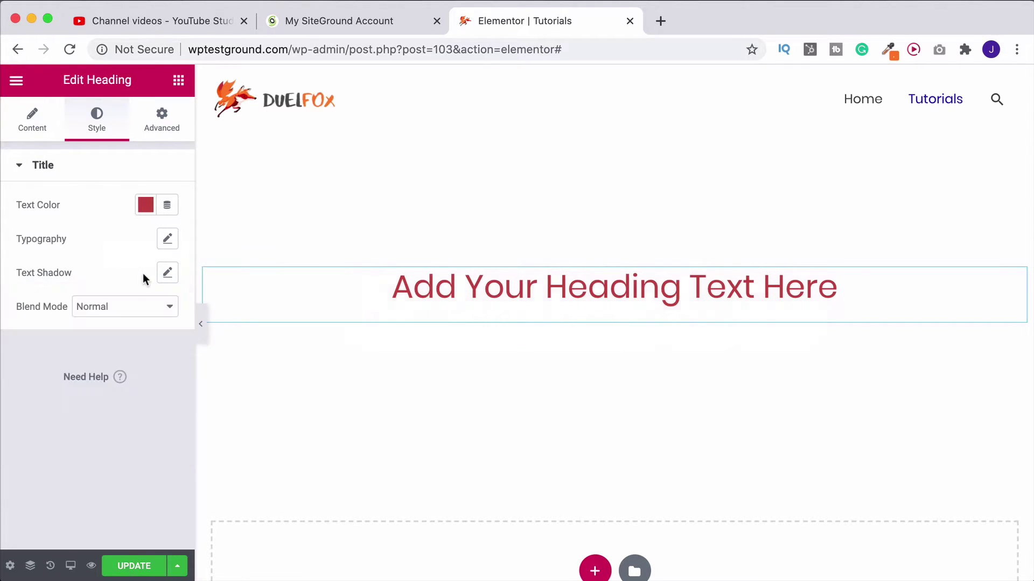
Set the heading text colour back to the black preset.
left_click(147, 205)
left_click(195, 241)
left_click(88, 204)
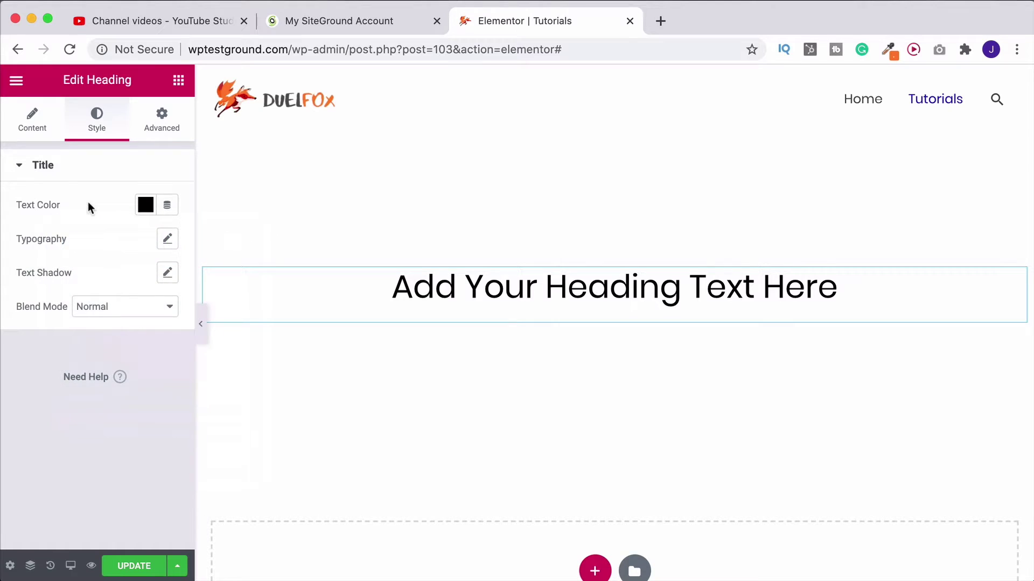
Deselect the heading and open the Edit Section layout panel of its containing section.
left_click(164, 129)
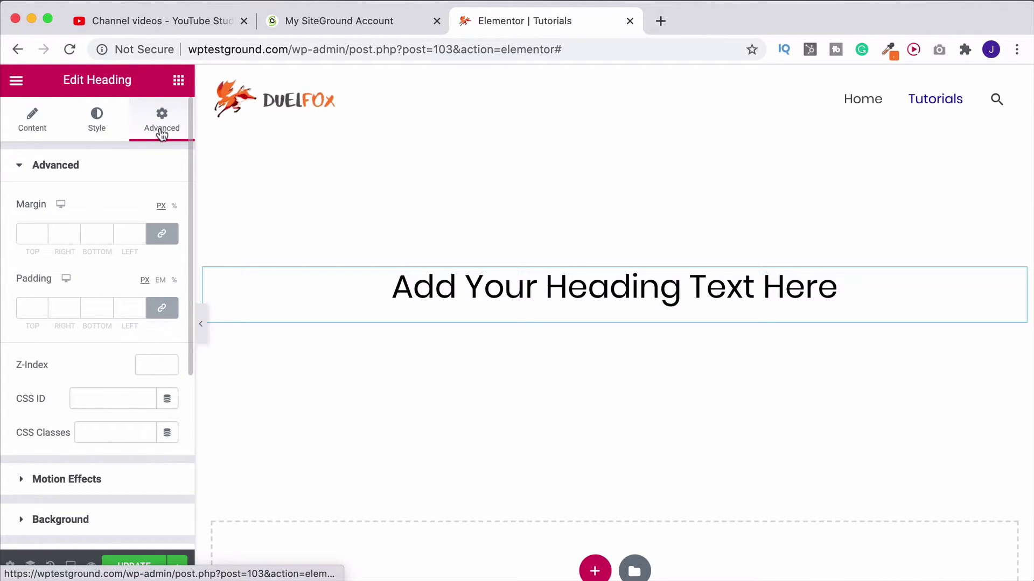
left_click(194, 184)
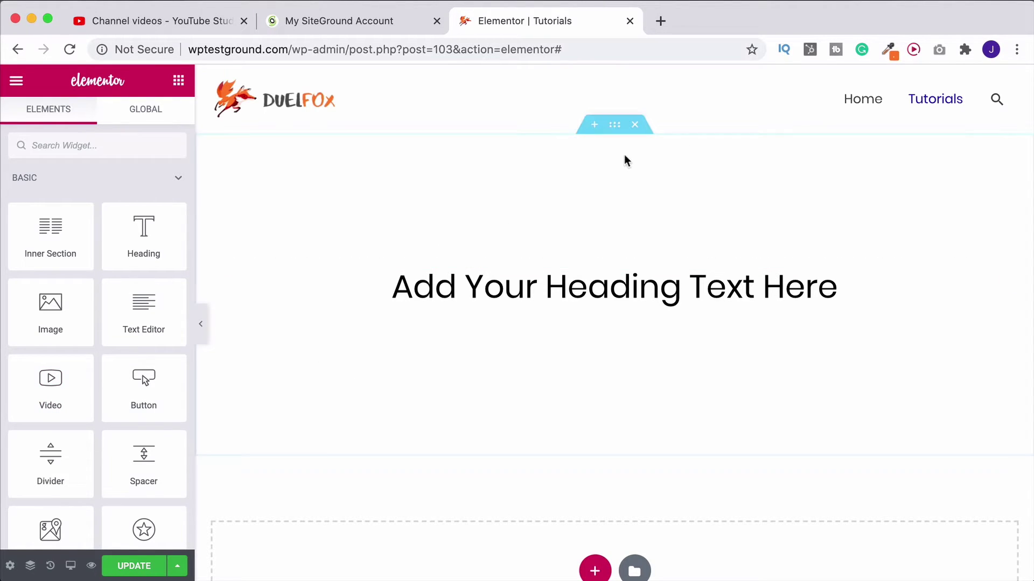
left_click(617, 126)
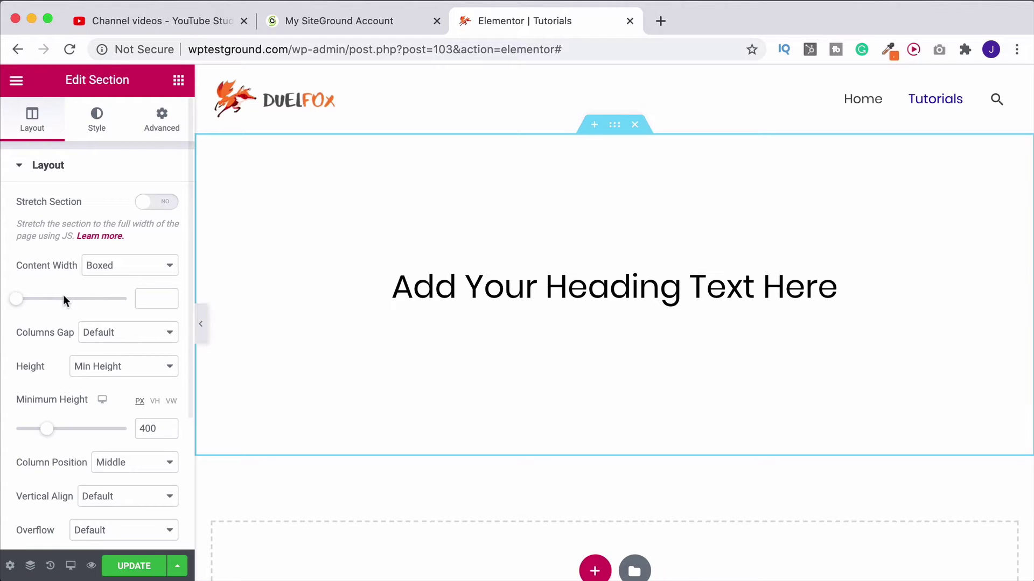
Give the section a Classic background, trying green then white, and insert the misty mountain photo.
scroll(59, 297, "down", 5)
scroll(59, 295, "up", 5)
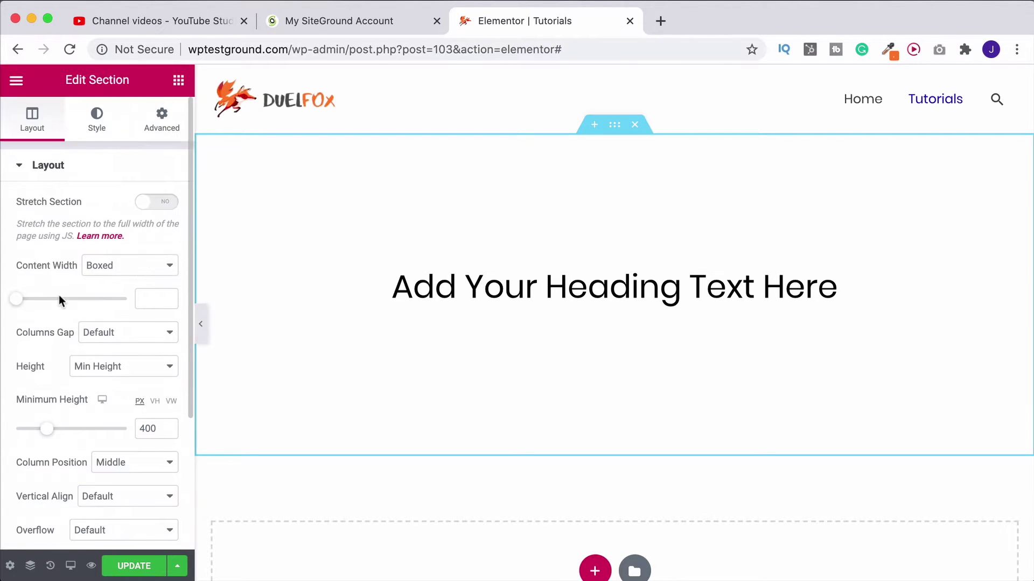
left_click(97, 124)
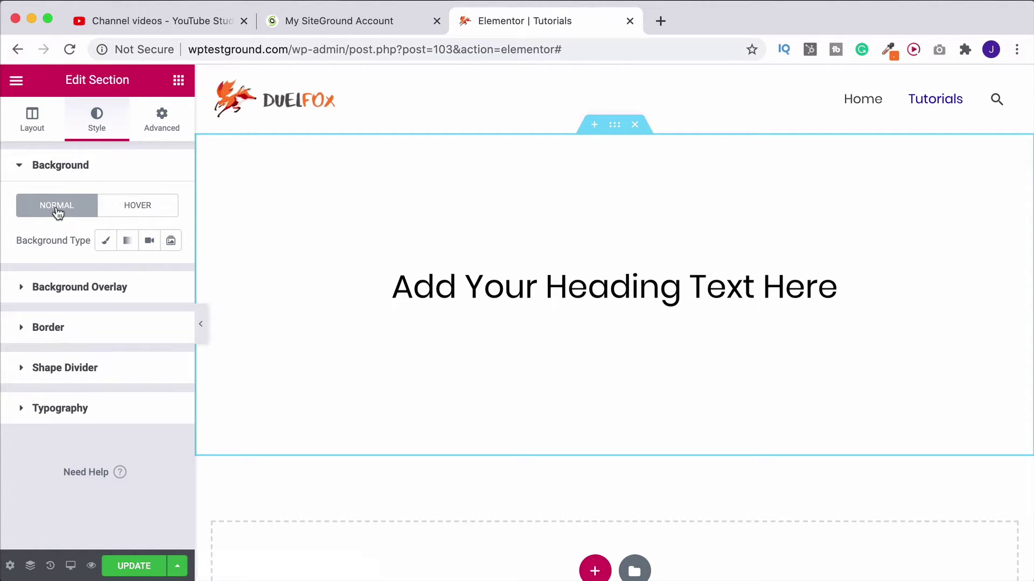
left_click(106, 244)
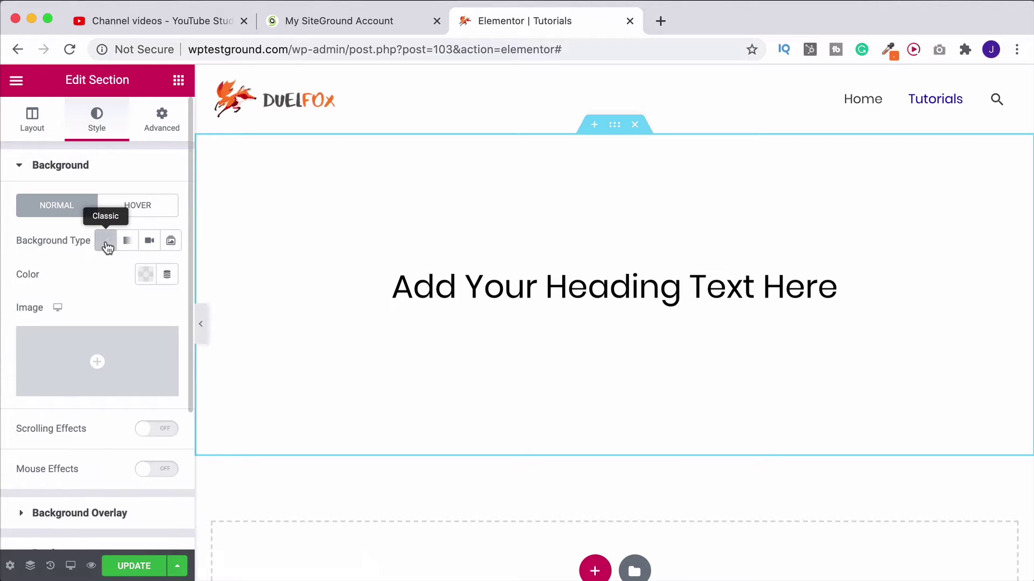
left_click(146, 276)
left_click(132, 313)
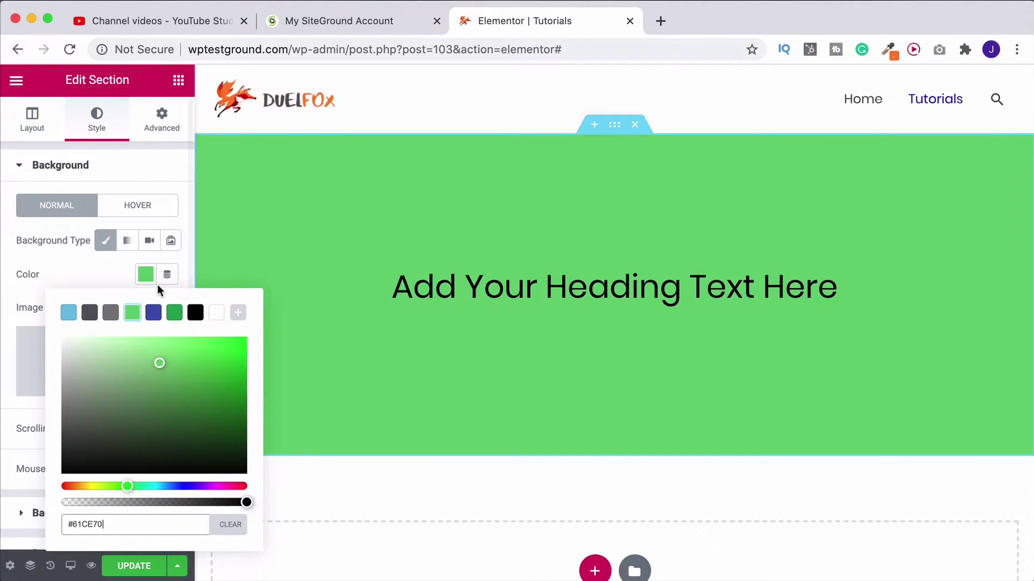
left_click(216, 313)
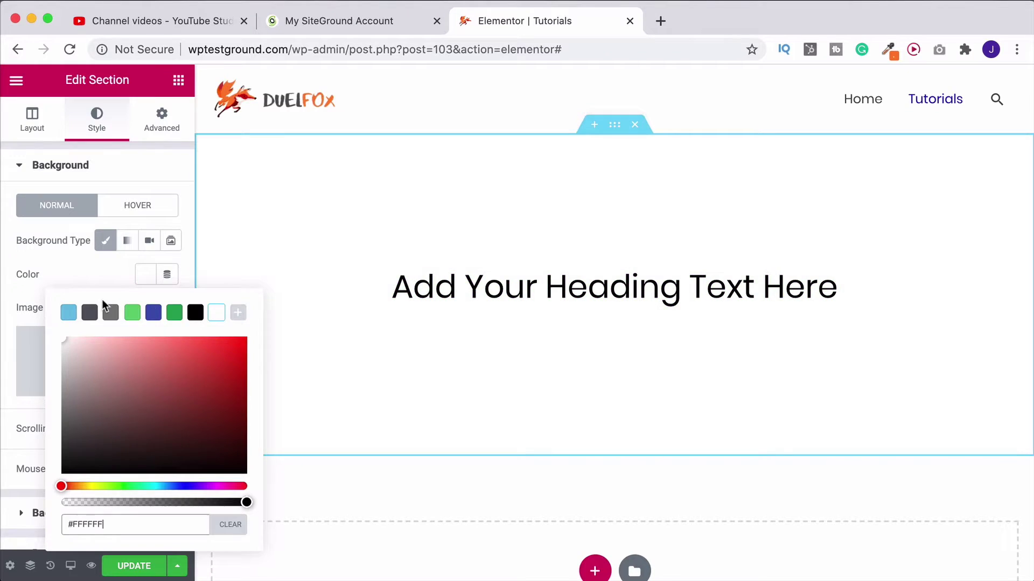
left_click(43, 326)
left_click(104, 359)
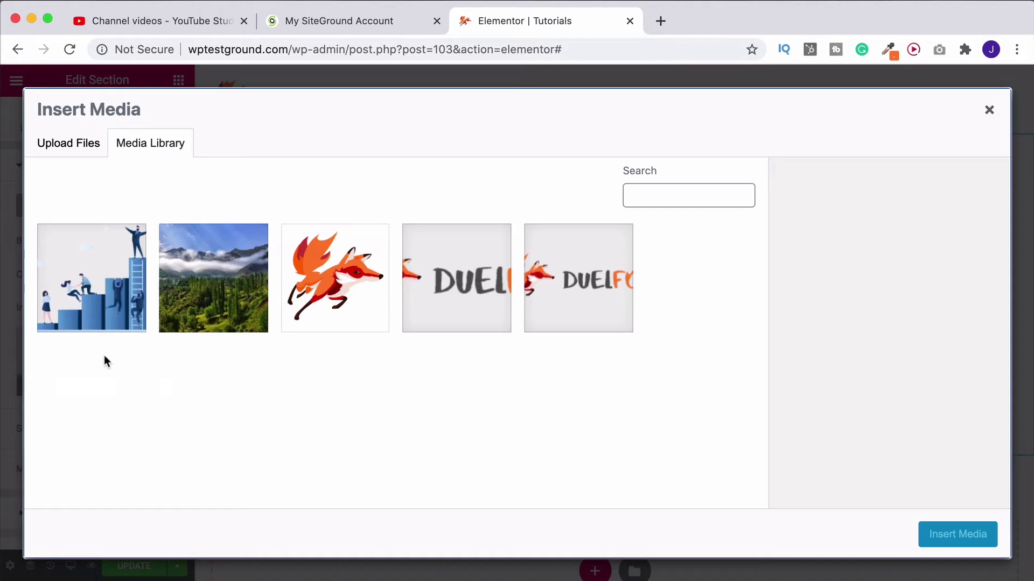
left_click(181, 303)
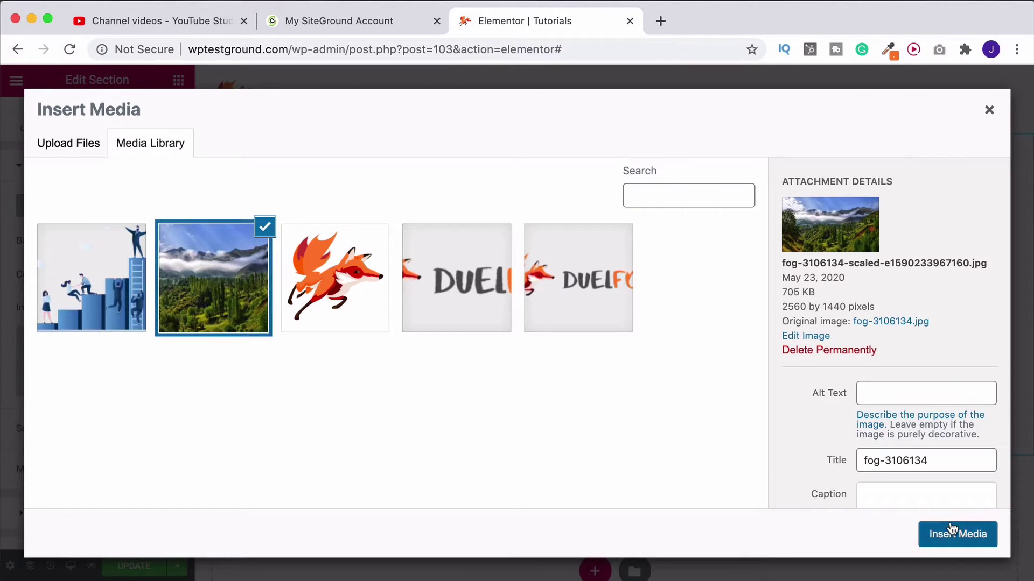
left_click(956, 534)
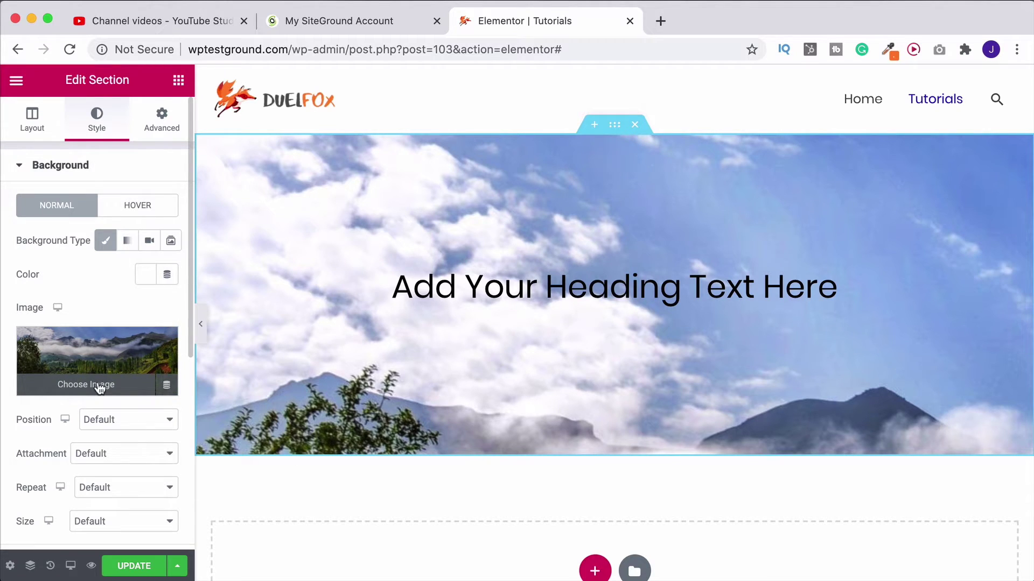
Set the background image to Center Center, No-repeat, sized Cover.
scroll(97, 388, "down", 2)
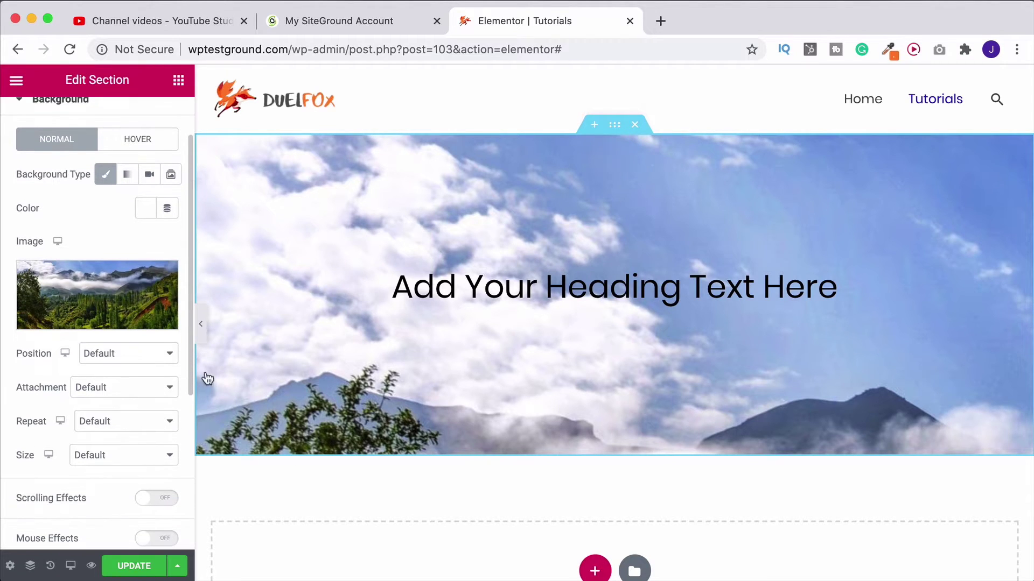
left_click(123, 355)
left_click(137, 367)
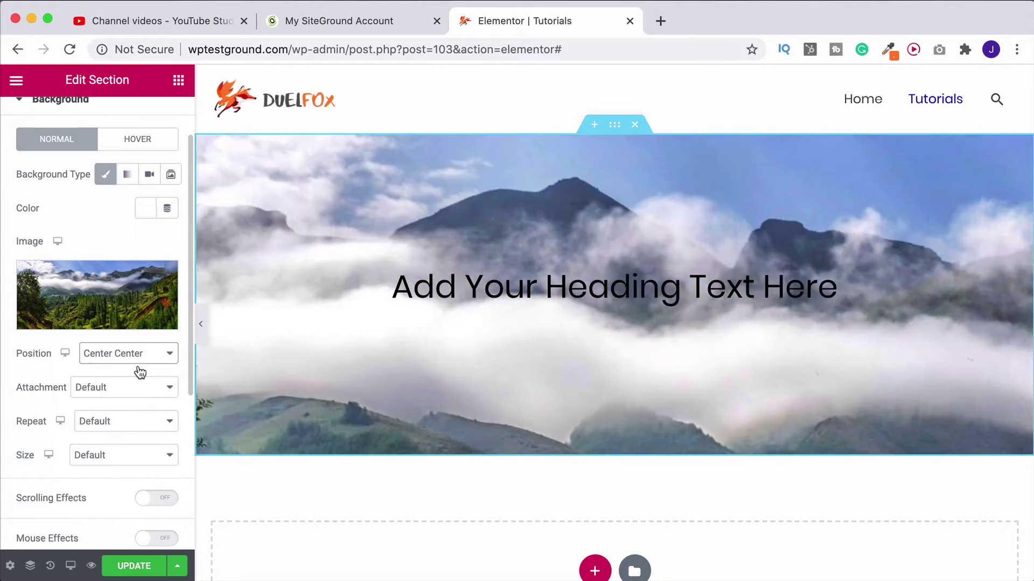
scroll(135, 375, "down", 1)
left_click(129, 405)
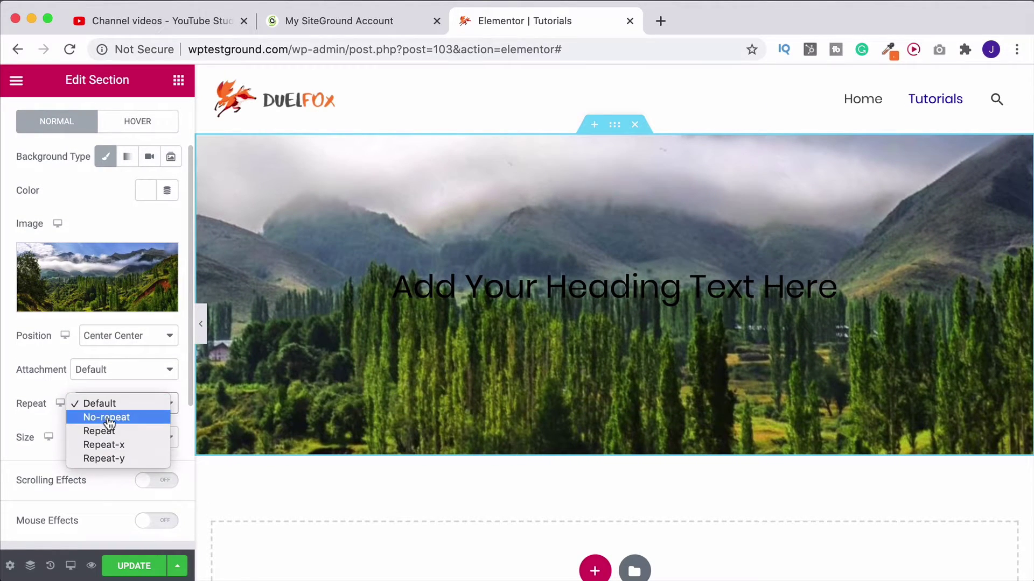
left_click(102, 415)
left_click(110, 439)
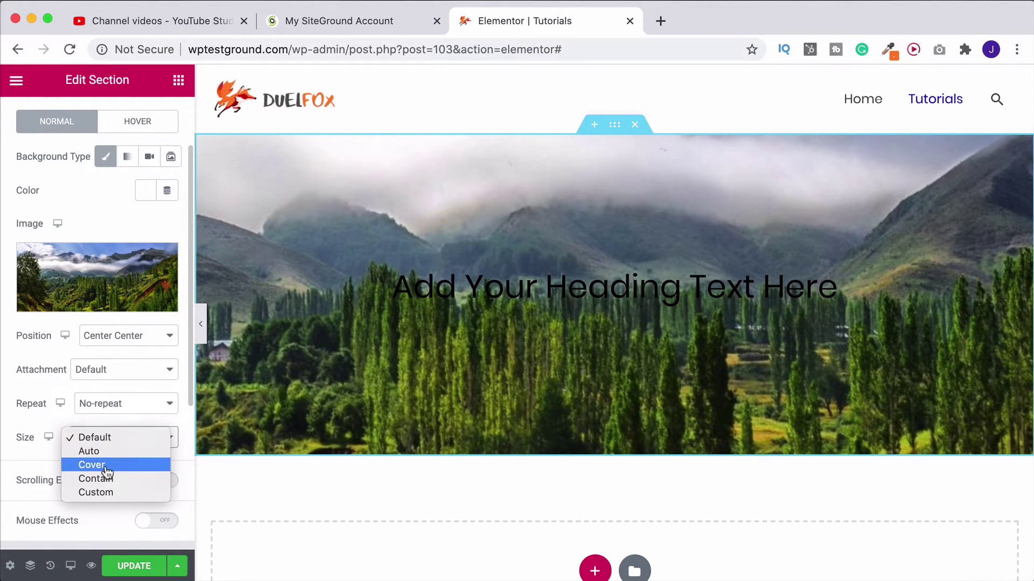
left_click(105, 466)
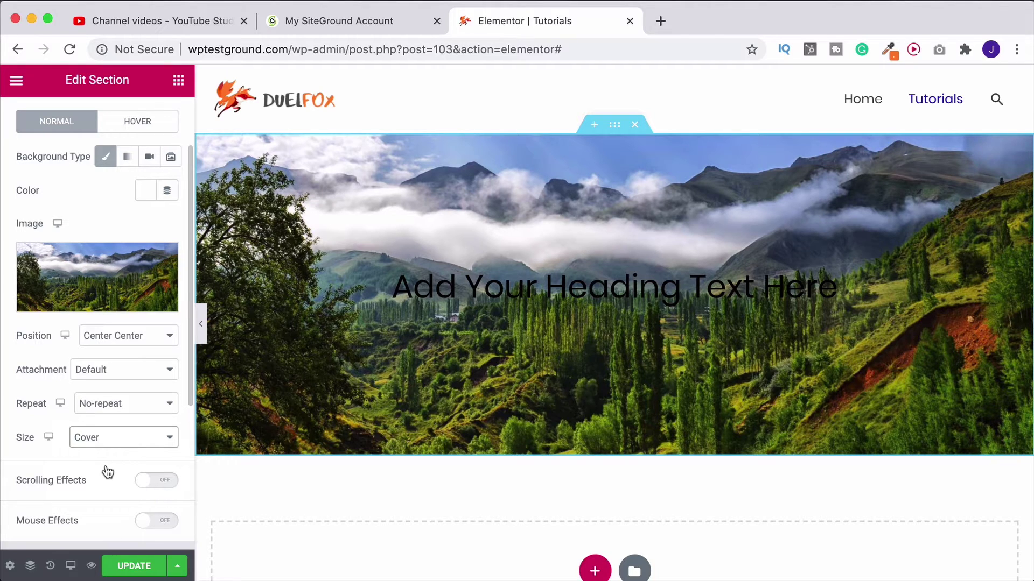
Raise the section's minimum height to 516 px in the Layout tab.
scroll(107, 464, "up", 3)
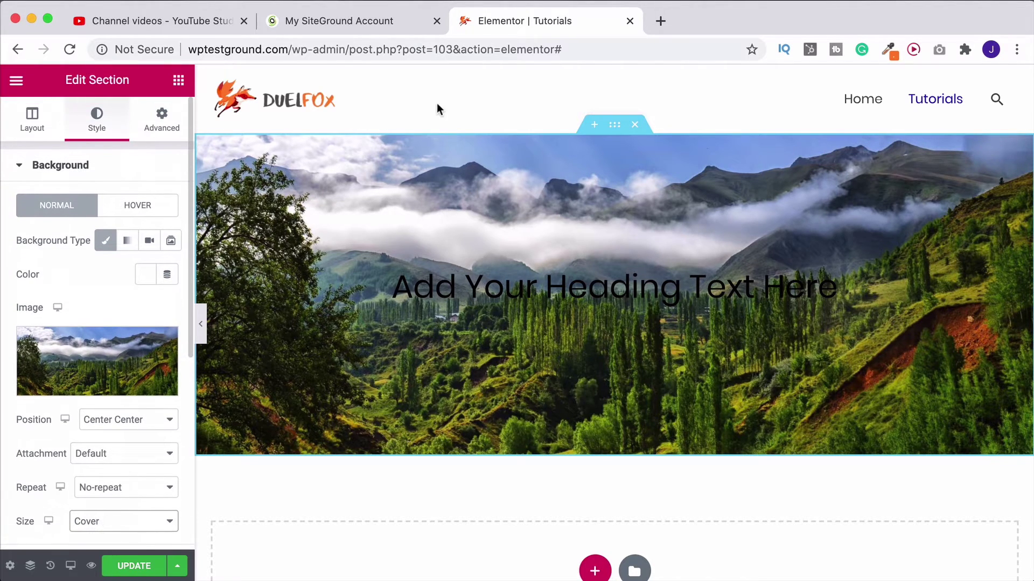
left_click(33, 131)
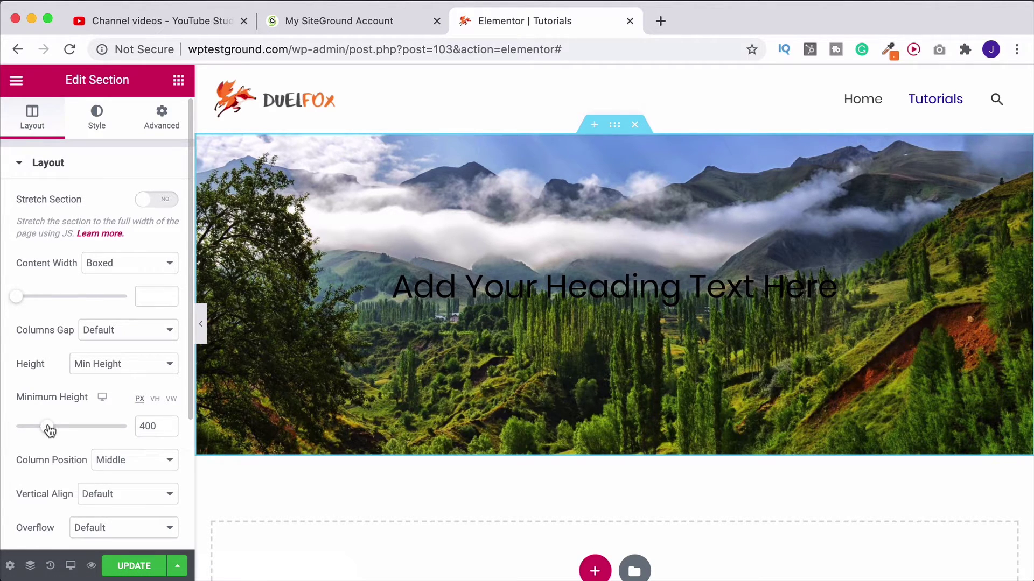
left_click_drag(47, 428, 55, 432)
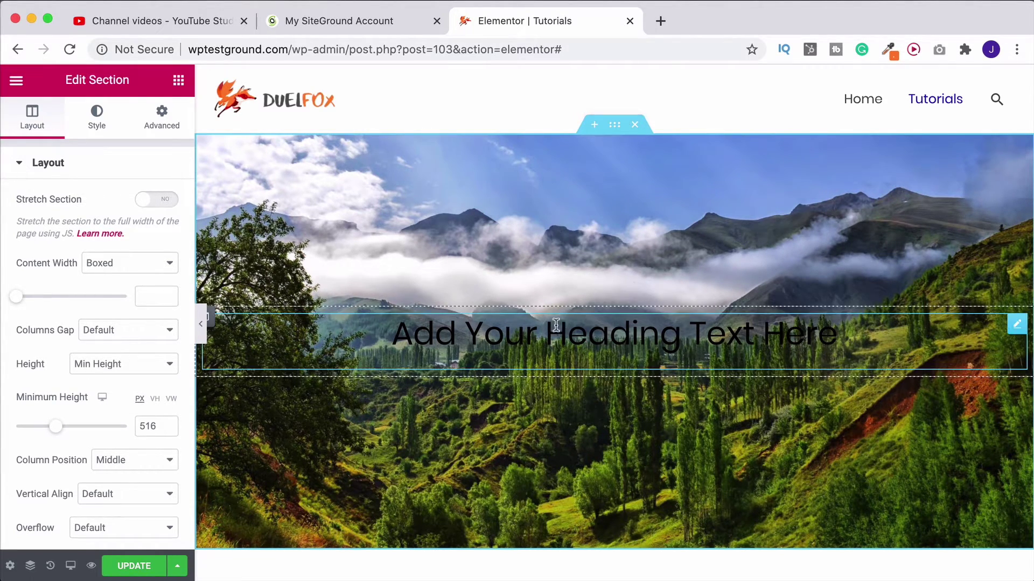
Set the heading's text colour to amber-yellow #FFBE00.
left_click(1018, 326)
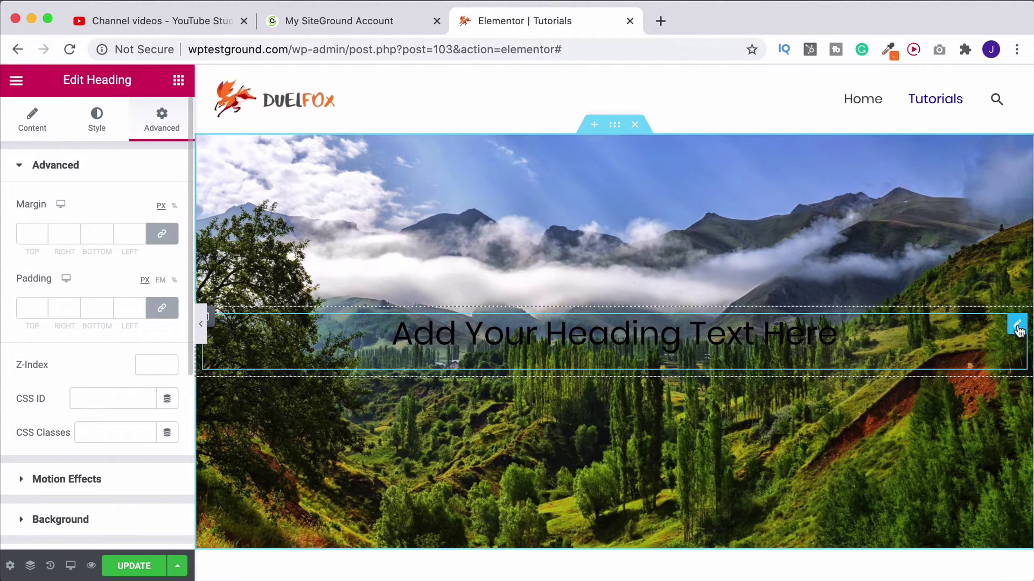
left_click(102, 128)
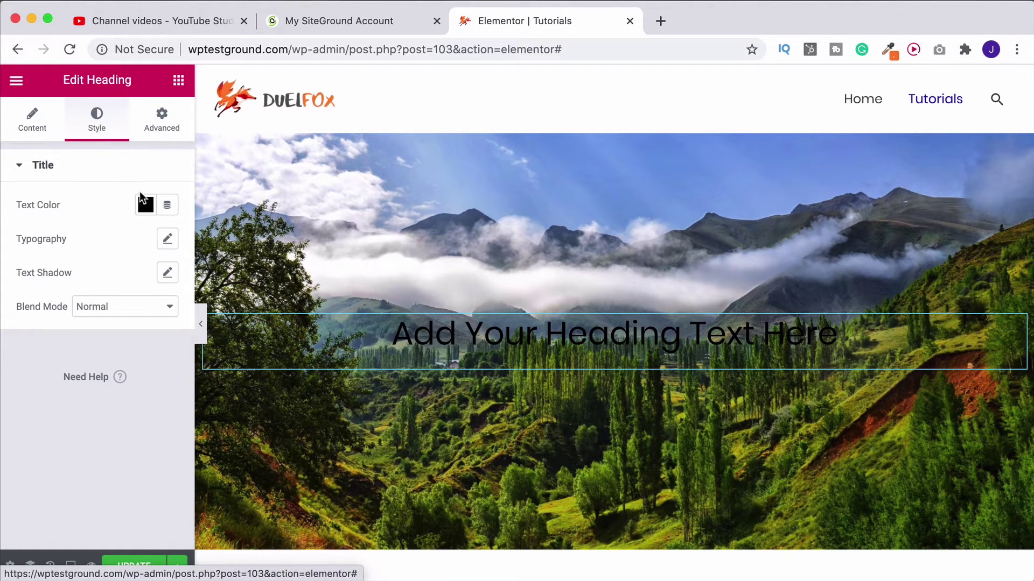
left_click(146, 205)
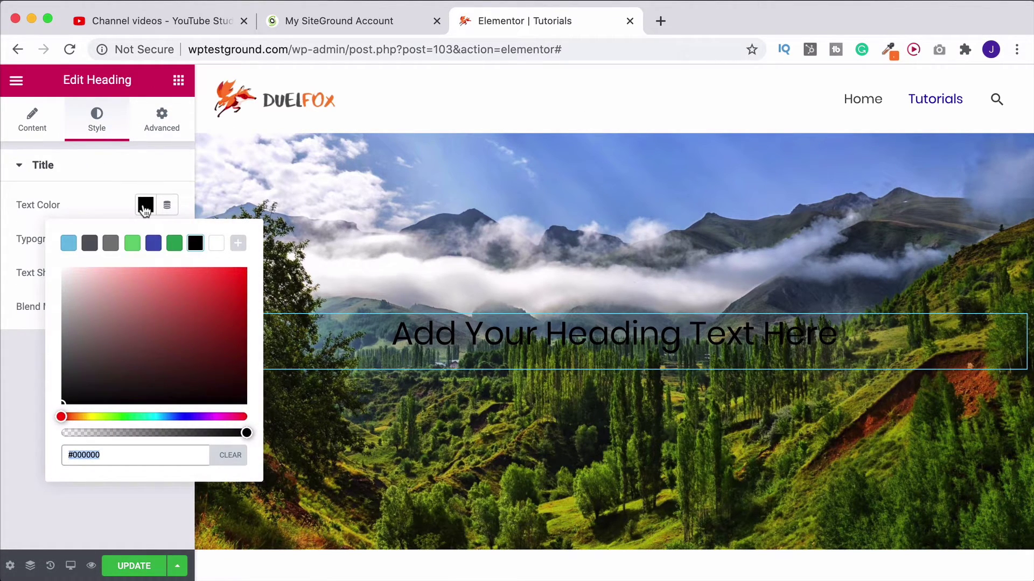
mouse_move(76, 416)
left_mouse_down()
mouse_move(95, 418)
mouse_move(84, 417)
left_mouse_up()
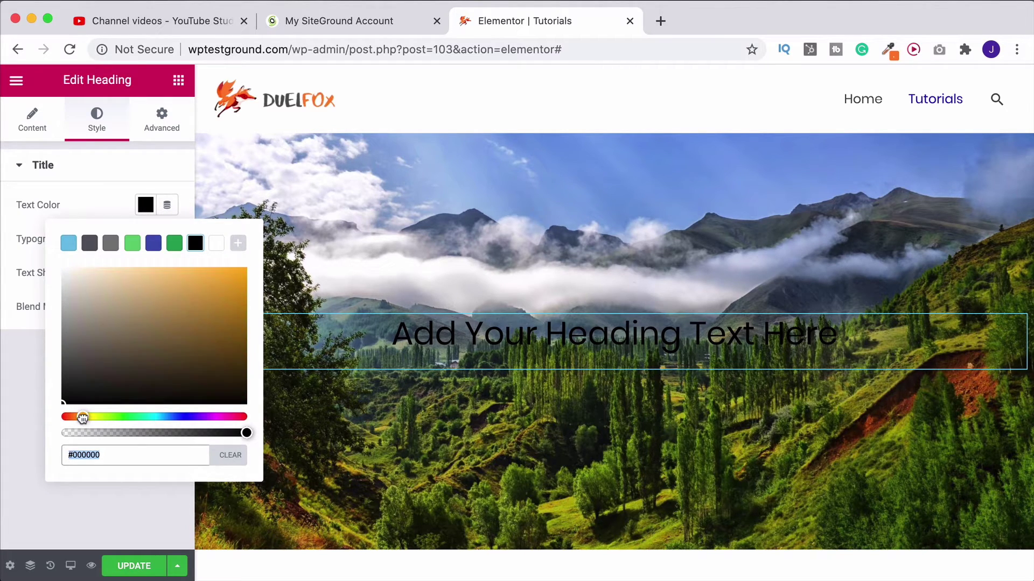
left_click(231, 306)
left_click_drag(231, 306, 251, 259)
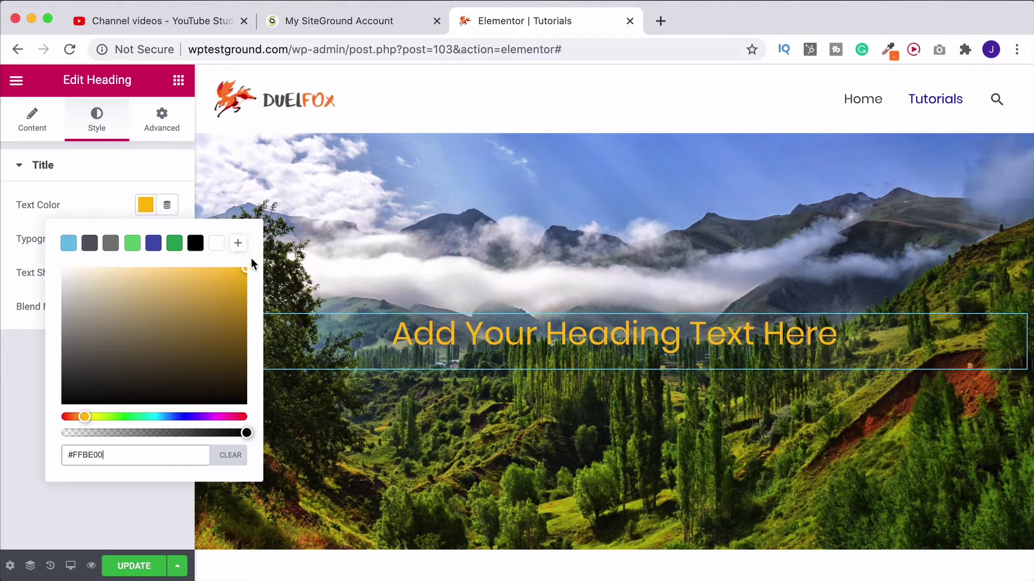
left_click(91, 205)
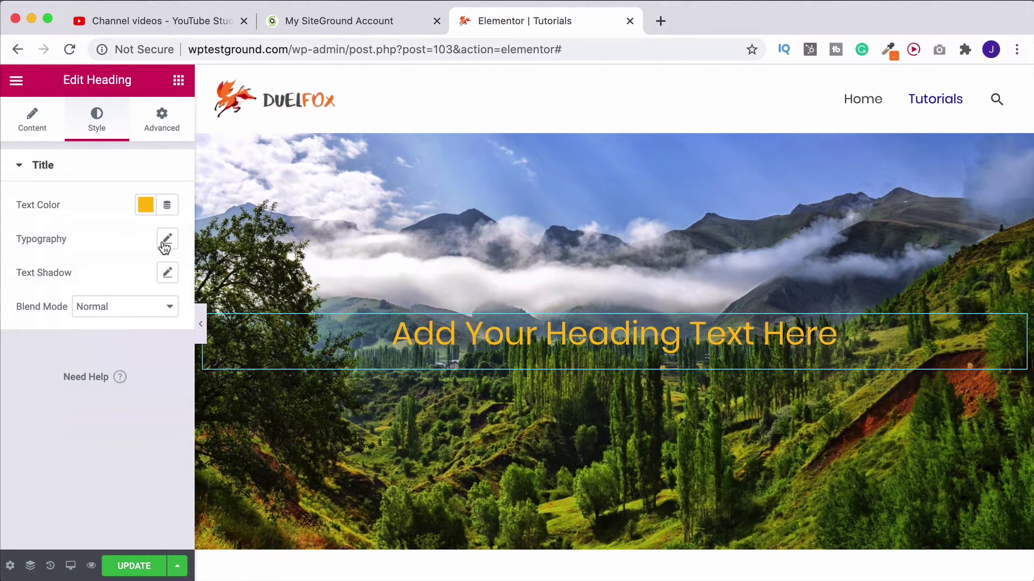
Make the heading typography bold and enlarge it to about 53 px.
left_click(168, 241)
left_click_drag(40, 347, 52, 349)
left_click(62, 215)
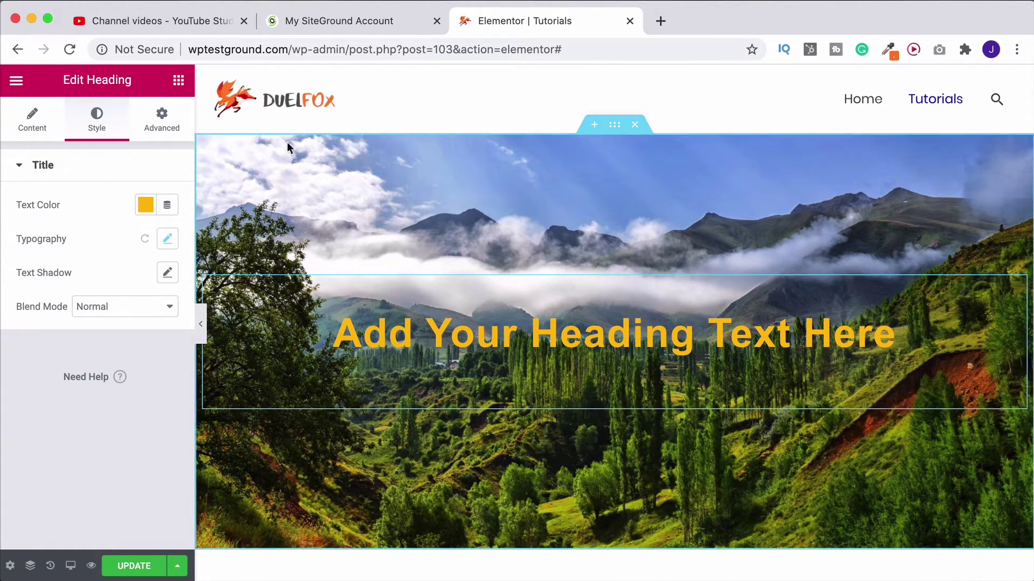
Unlink the heading's margins and set its top margin to -214 px.
left_click(163, 121)
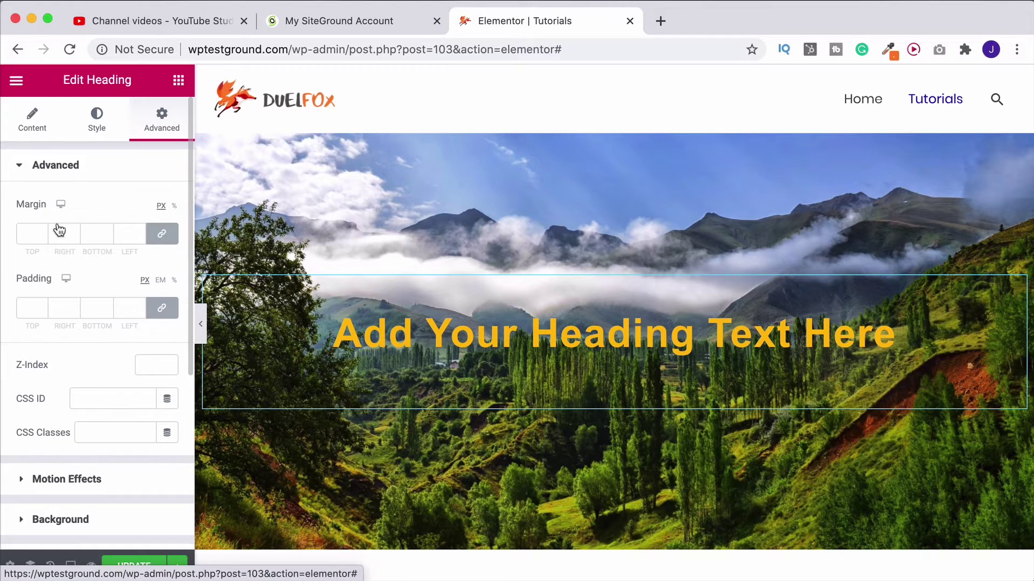
left_click(162, 234)
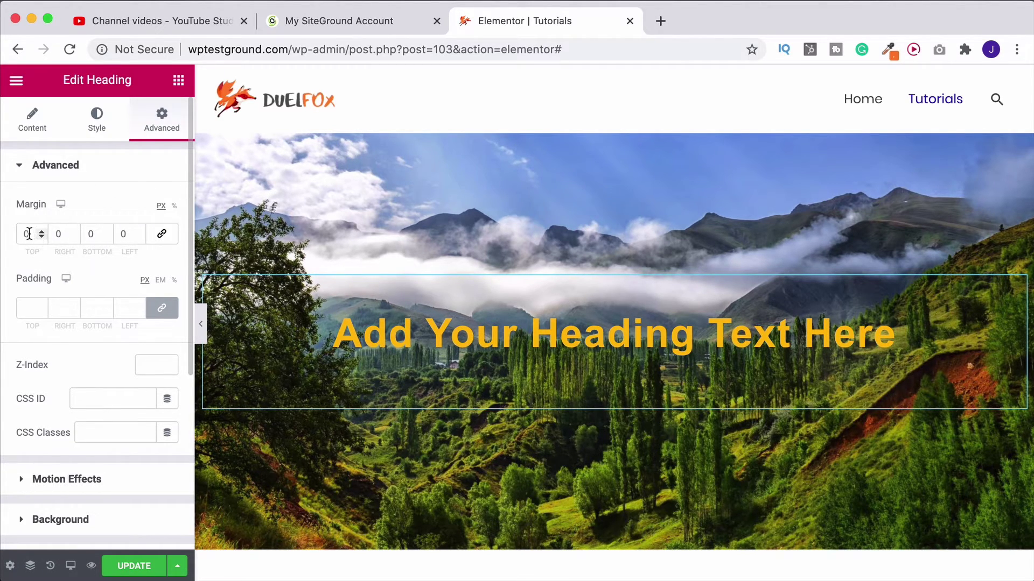
left_click_drag(31, 234, 2, 233)
type("50")
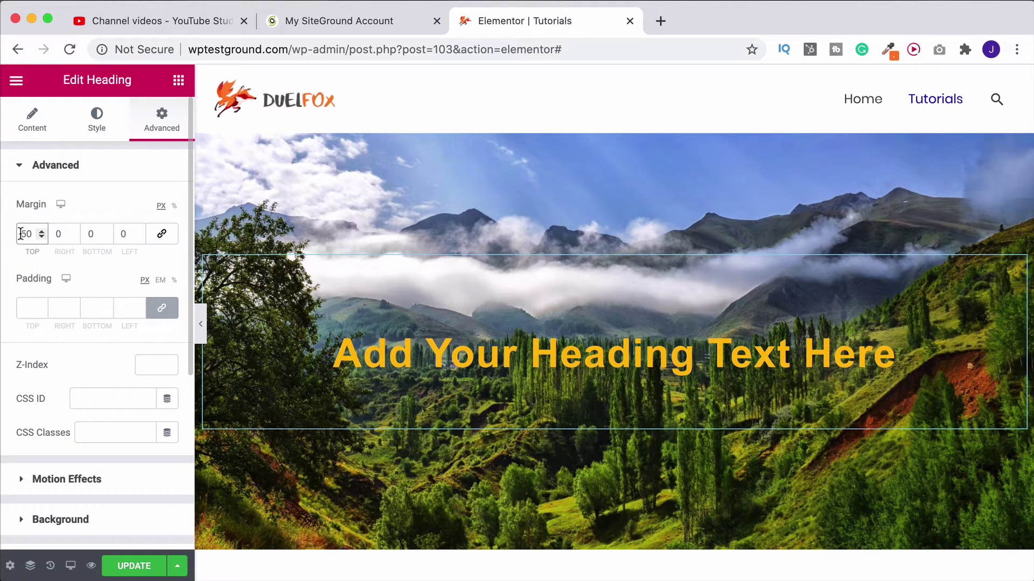
type("-")
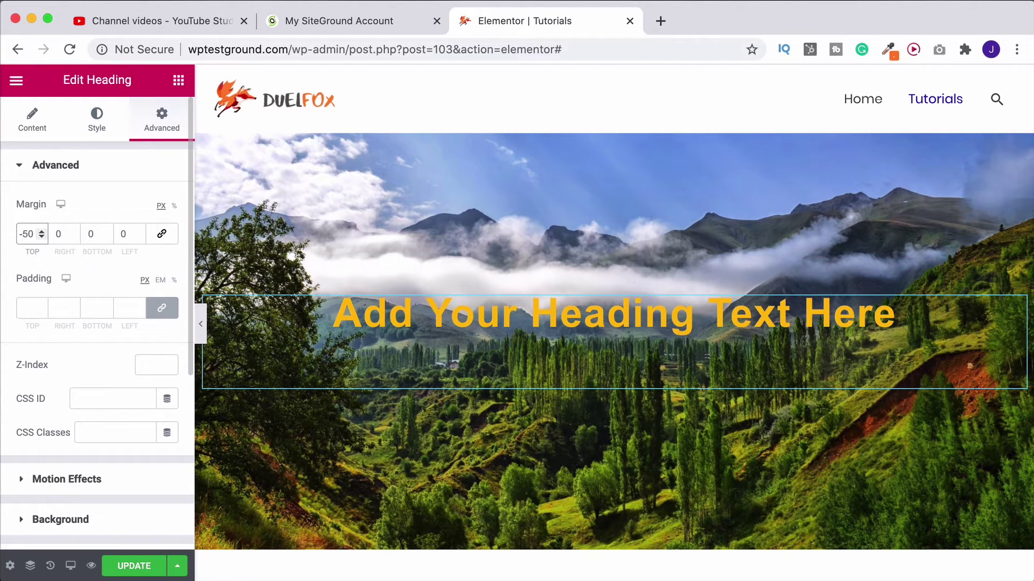
left_click(42, 236)
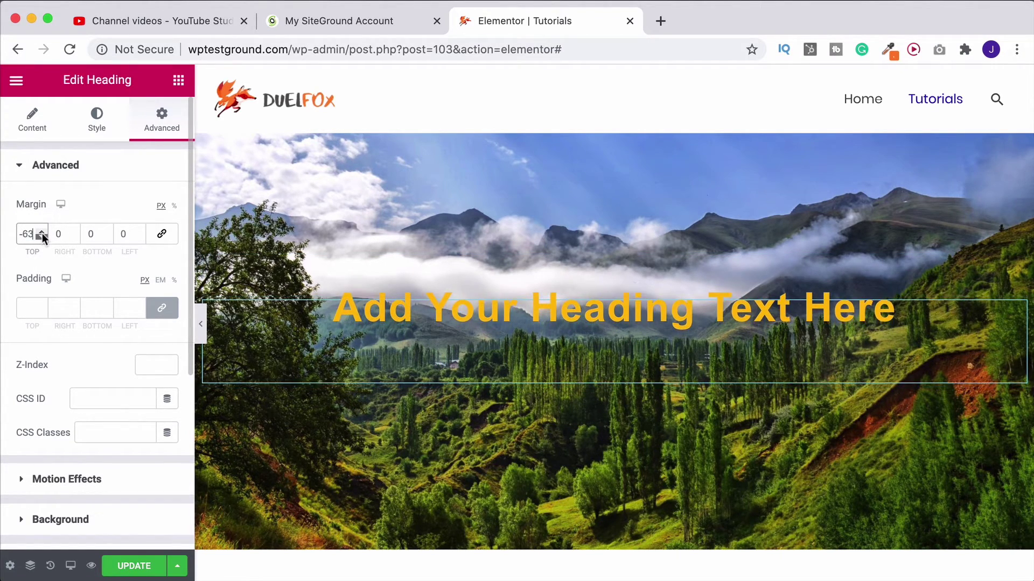
left_click(42, 237)
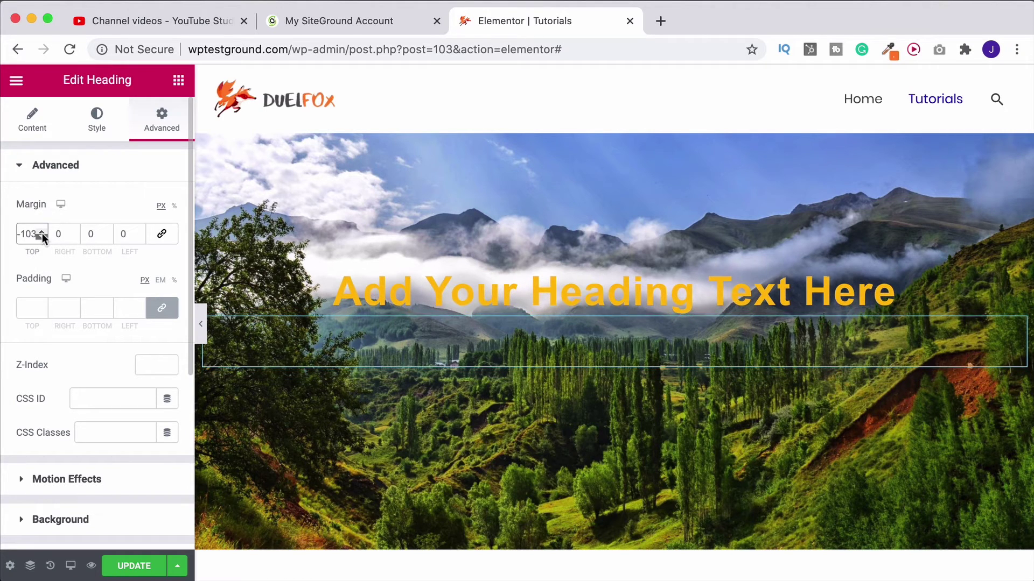
left_click(42, 237)
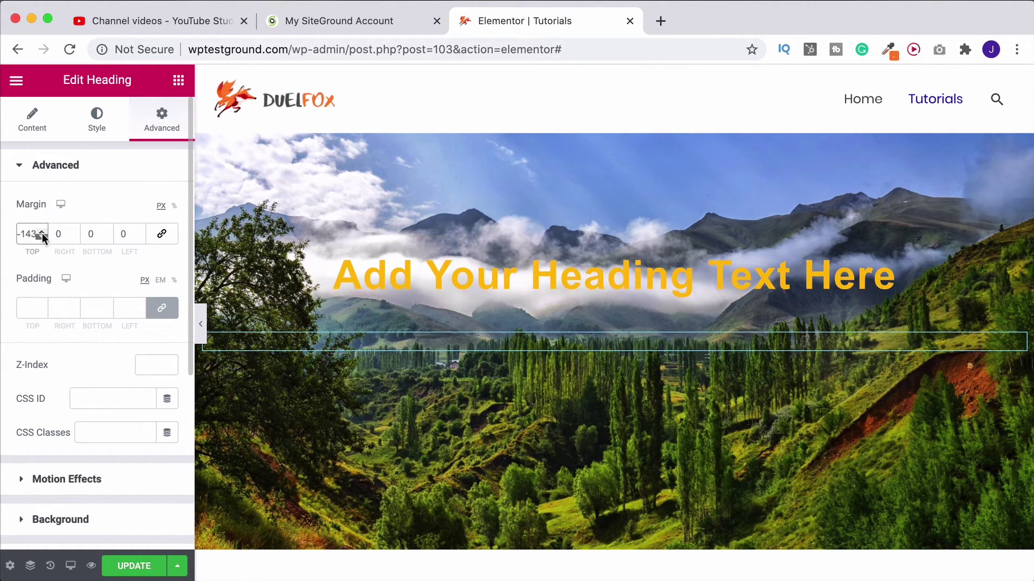
left_click(42, 237)
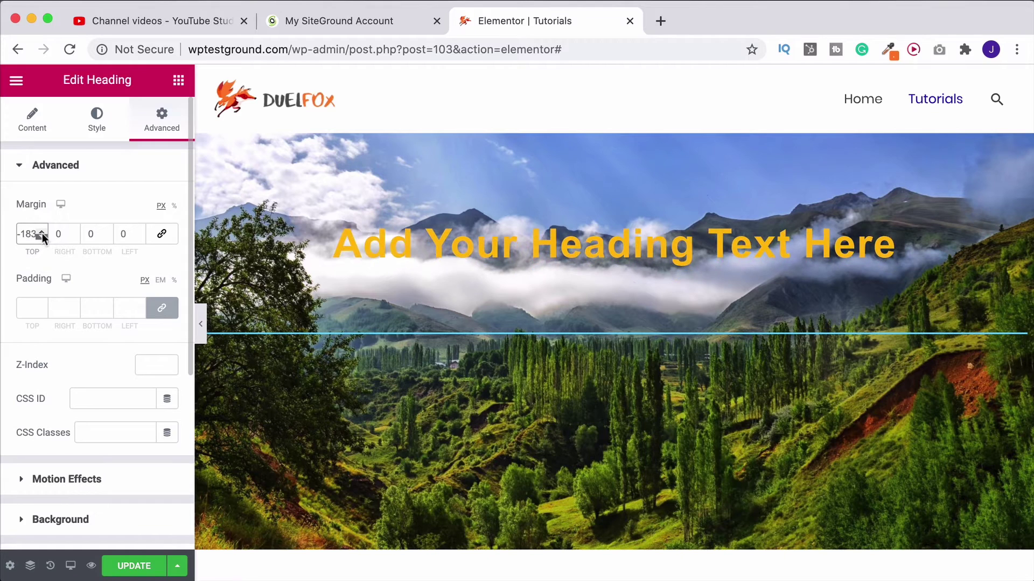
left_click(42, 237)
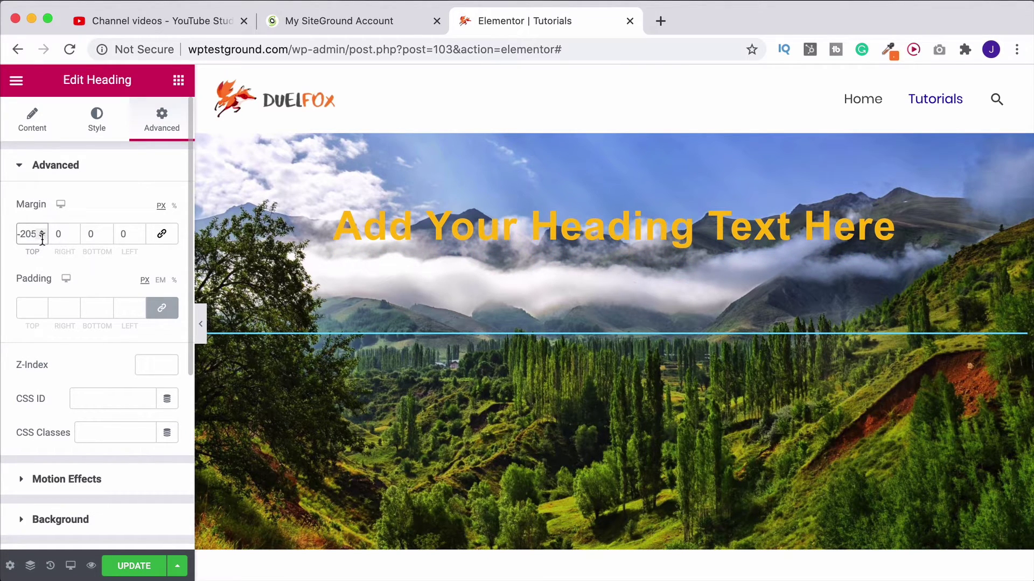
left_click(42, 237)
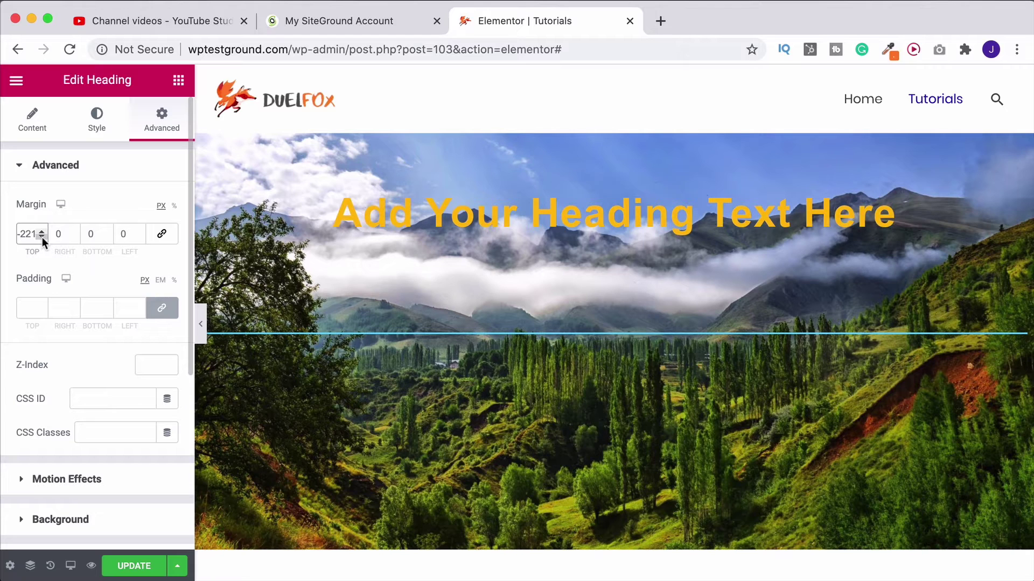
key("Up")
key("Up")
key("Up")
key("Up")
key("Up")
key("Up")
key("Up")
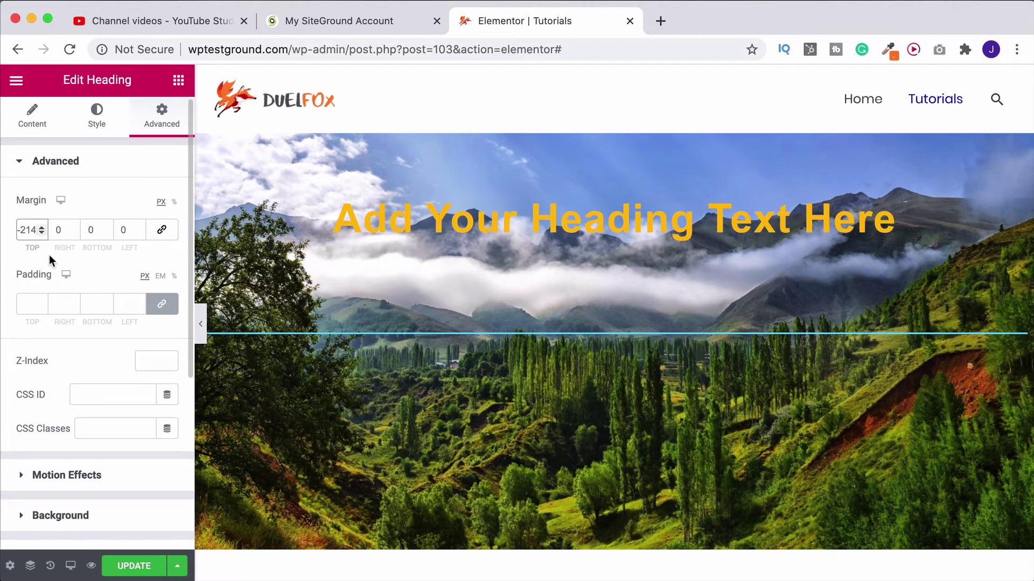
Expand the heading's Motion Effects and switch on Mouse Effects.
scroll(89, 263, "down", 3)
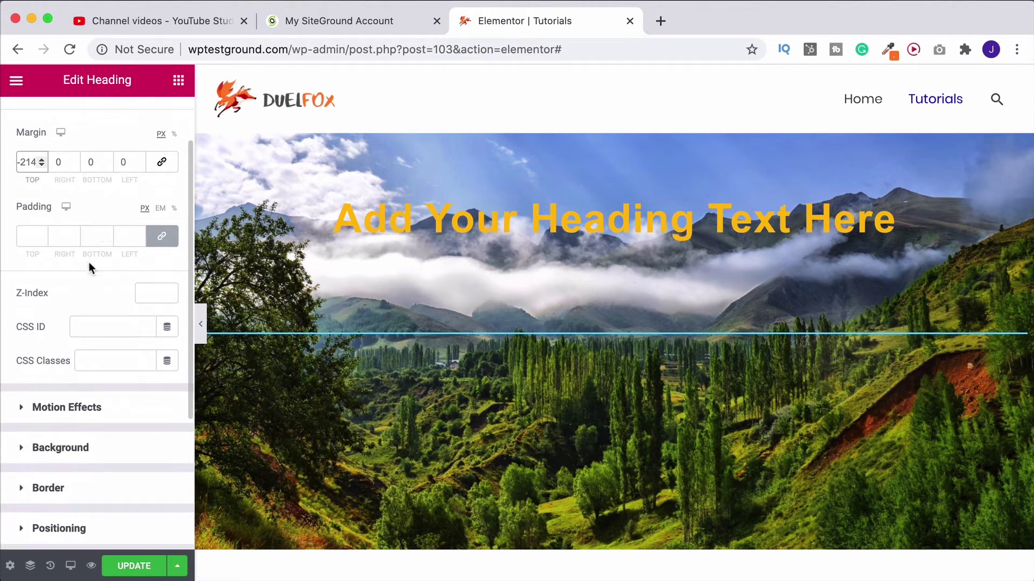
left_click(37, 408)
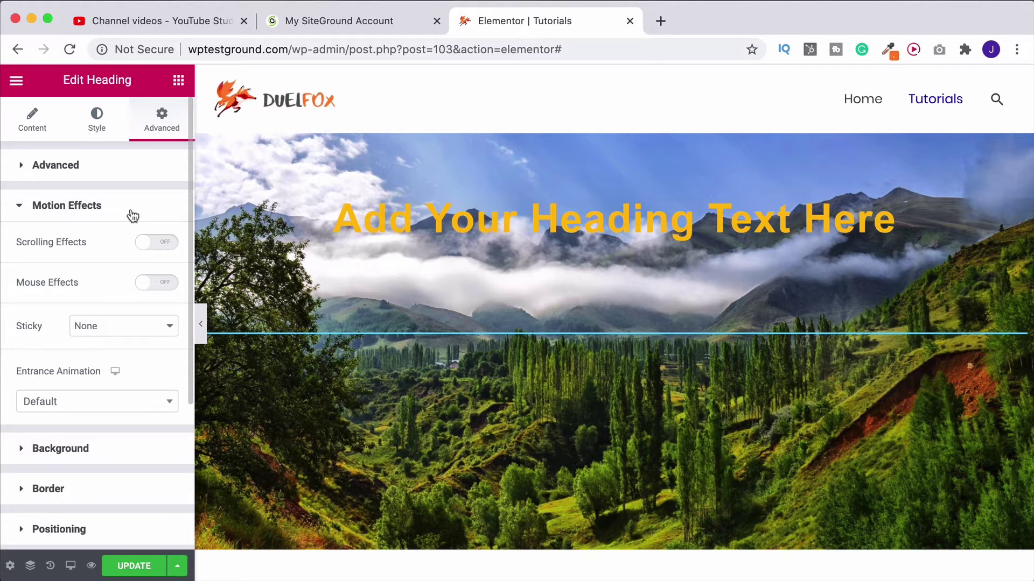
left_click(157, 283)
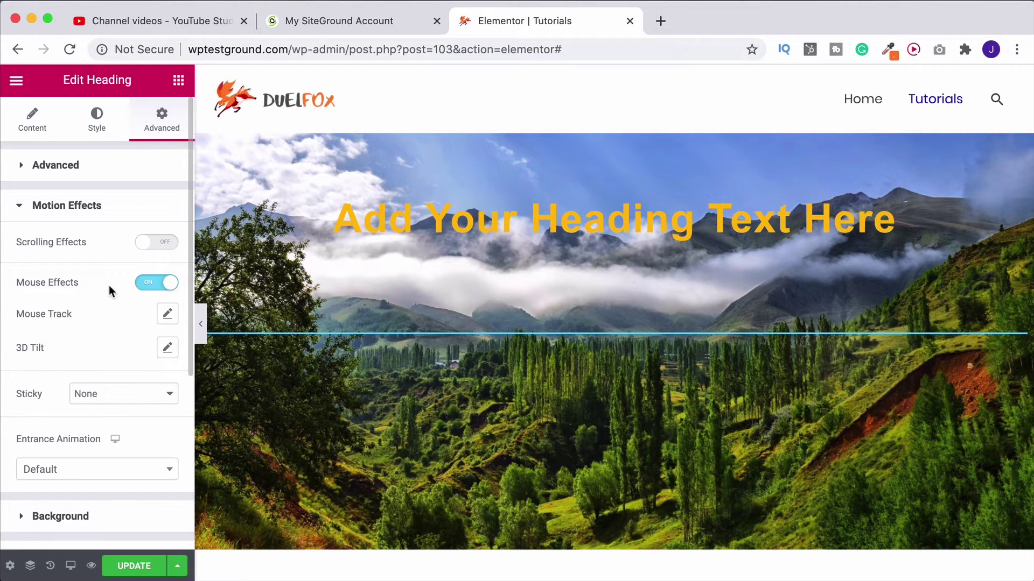
Try Mouse Track in direct and then opposite direction.
scroll(109, 285, "down", 1)
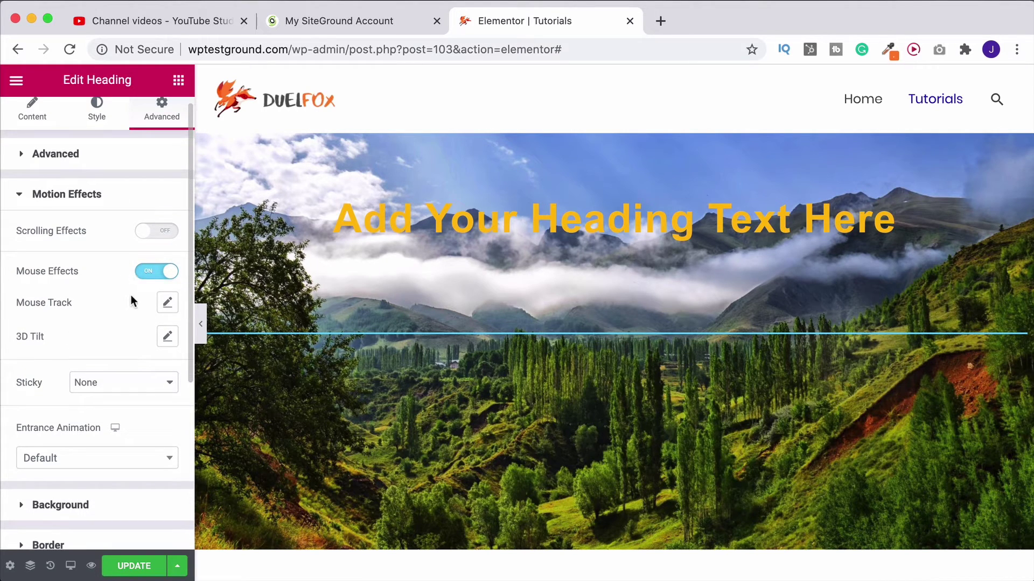
left_click(168, 303)
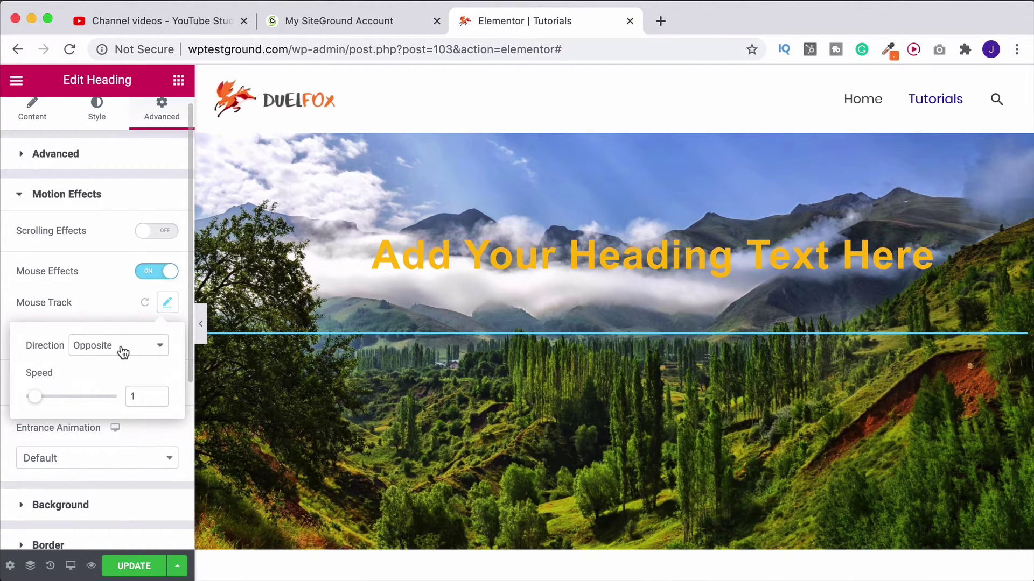
left_click(120, 347)
left_click(96, 359)
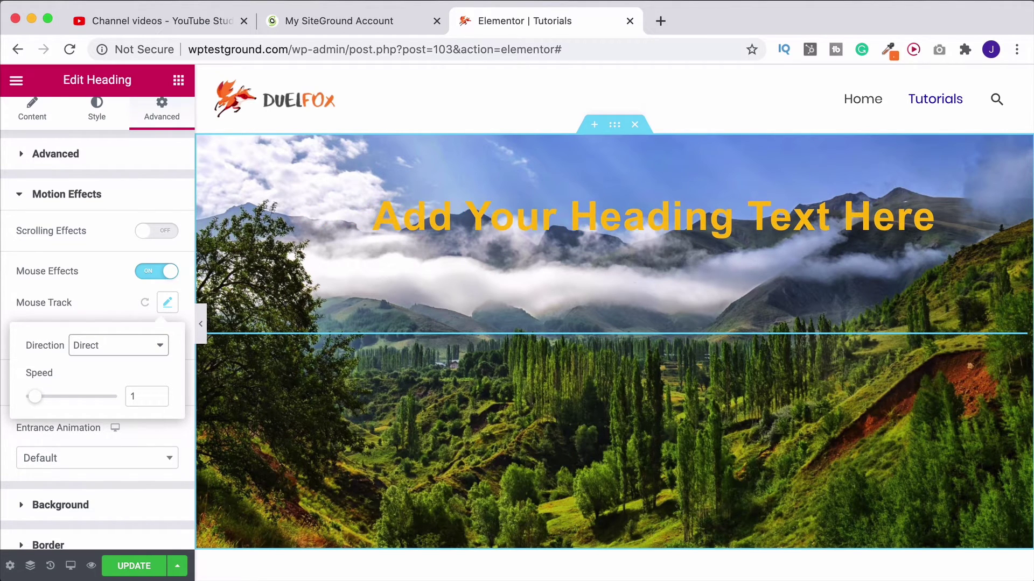
left_click(107, 350)
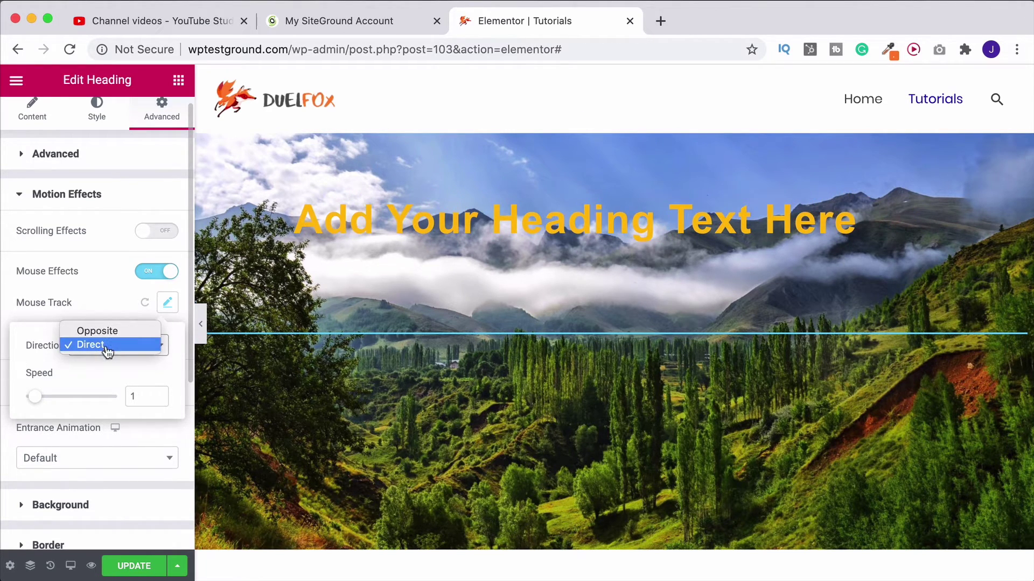
left_click(114, 336)
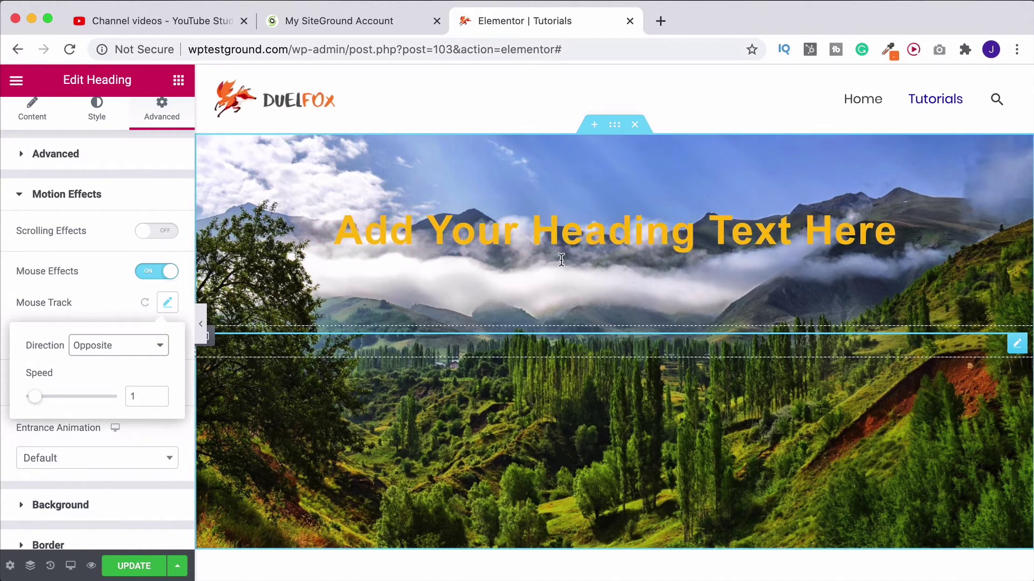
left_click(254, 350)
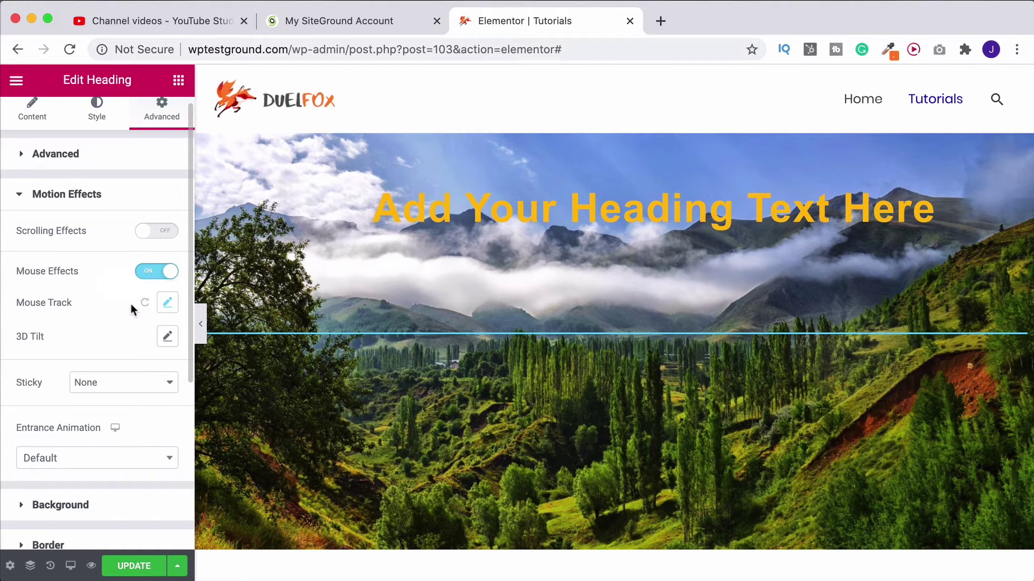
Try 3D Tilt, reset Mouse Track and 3D Tilt, and turn Mouse Effects off.
left_click(167, 303)
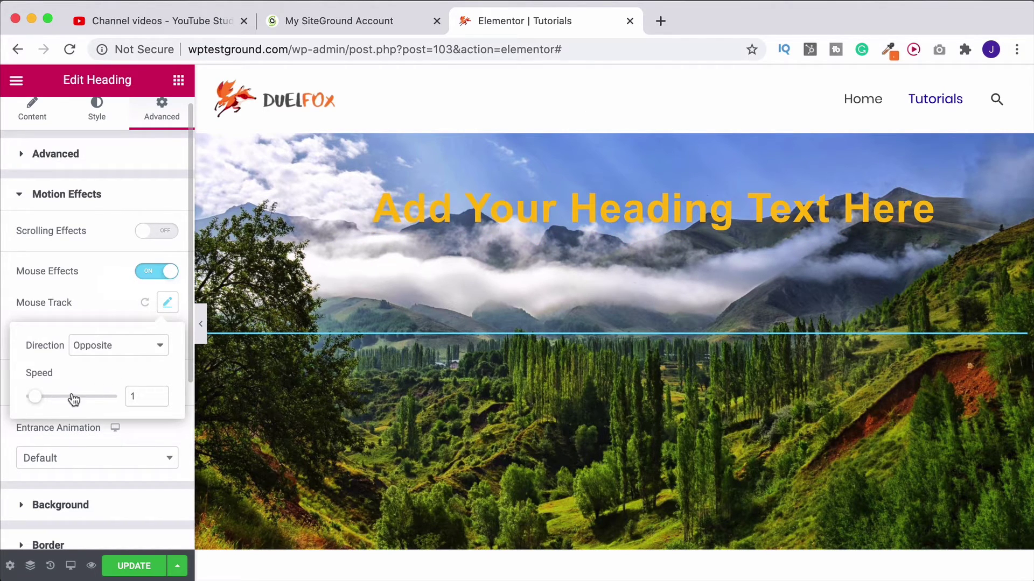
left_click(110, 314)
left_click(167, 336)
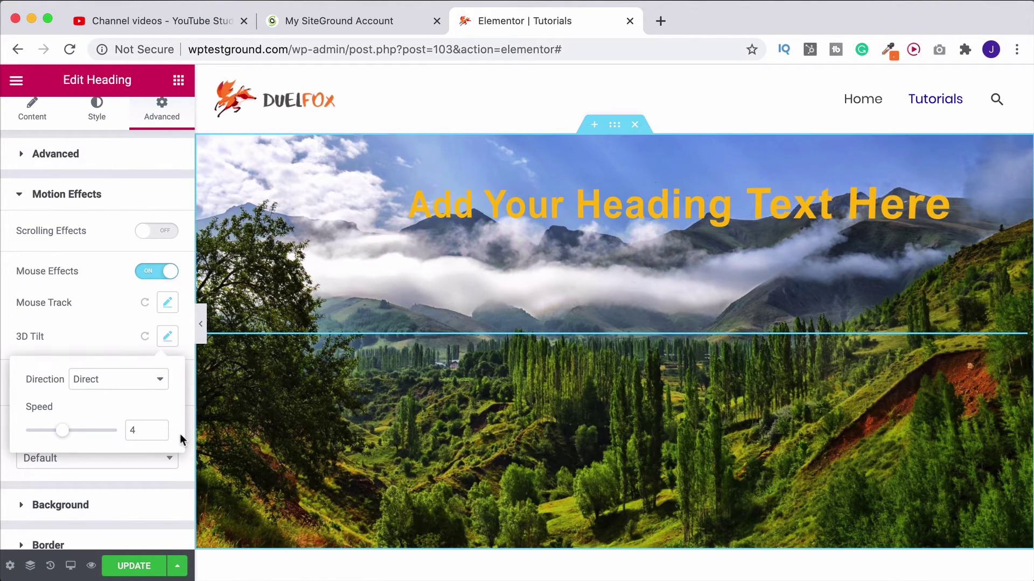
left_click(134, 335)
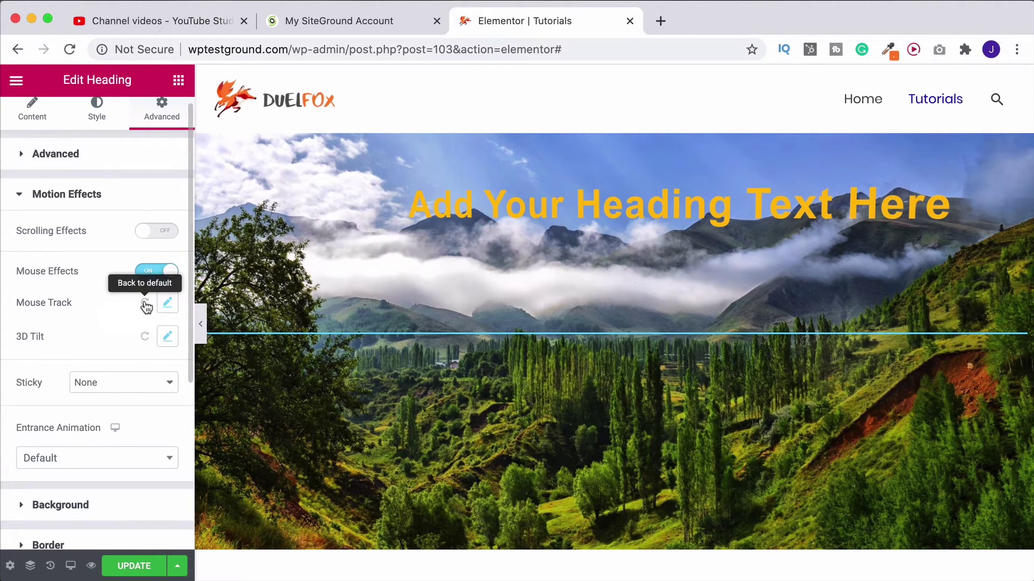
left_click(146, 306)
left_click(144, 337)
left_click(163, 280)
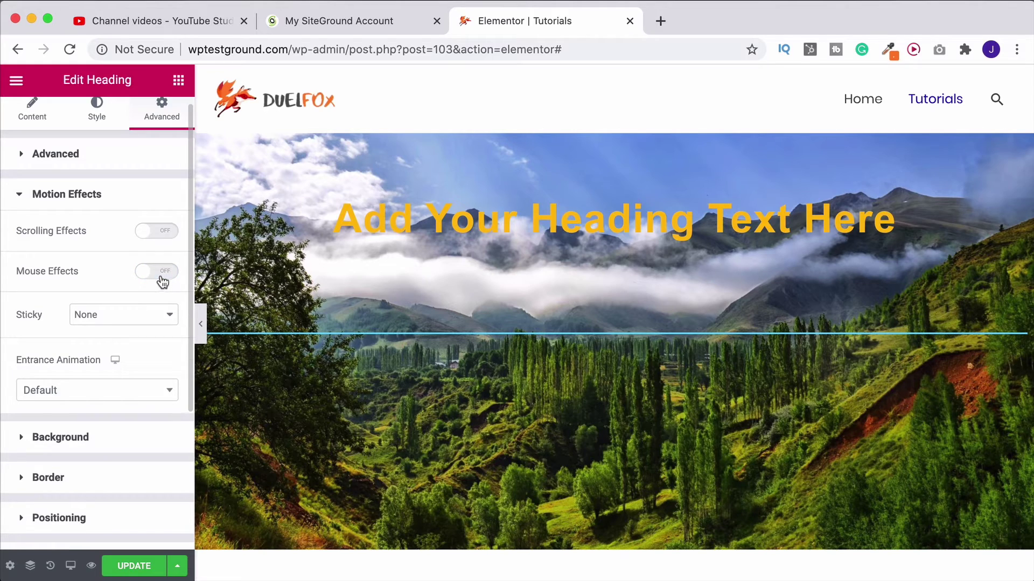
Turn on Scrolling Effects and preview the Blur effect on the heading.
left_click(152, 235)
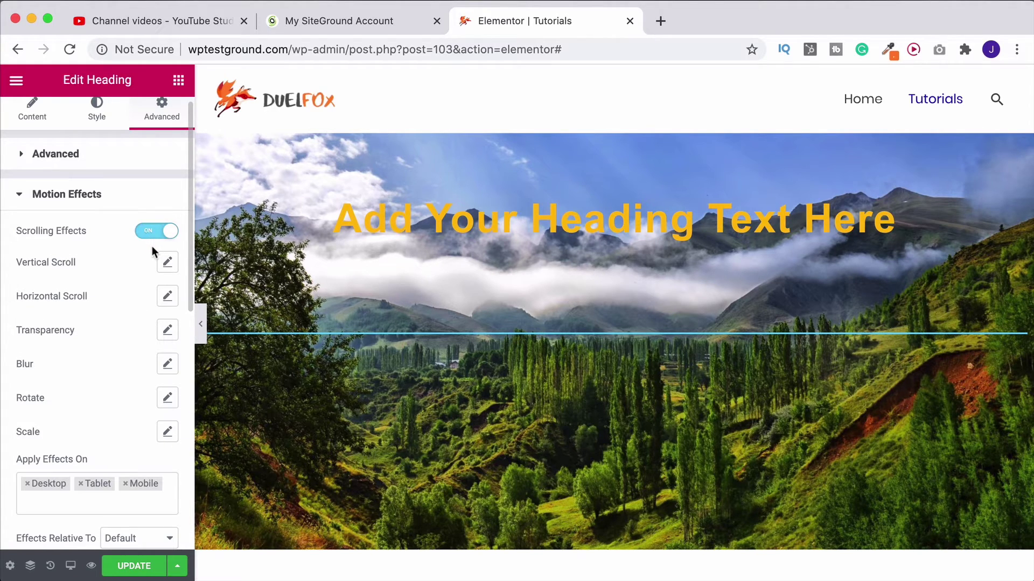
left_click(167, 364)
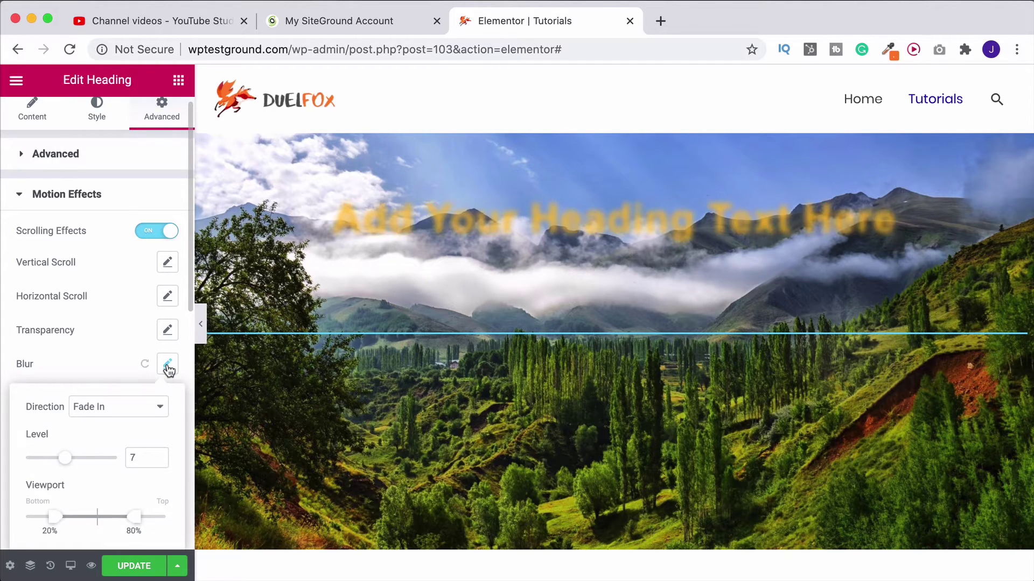
scroll(489, 289, "down", 5)
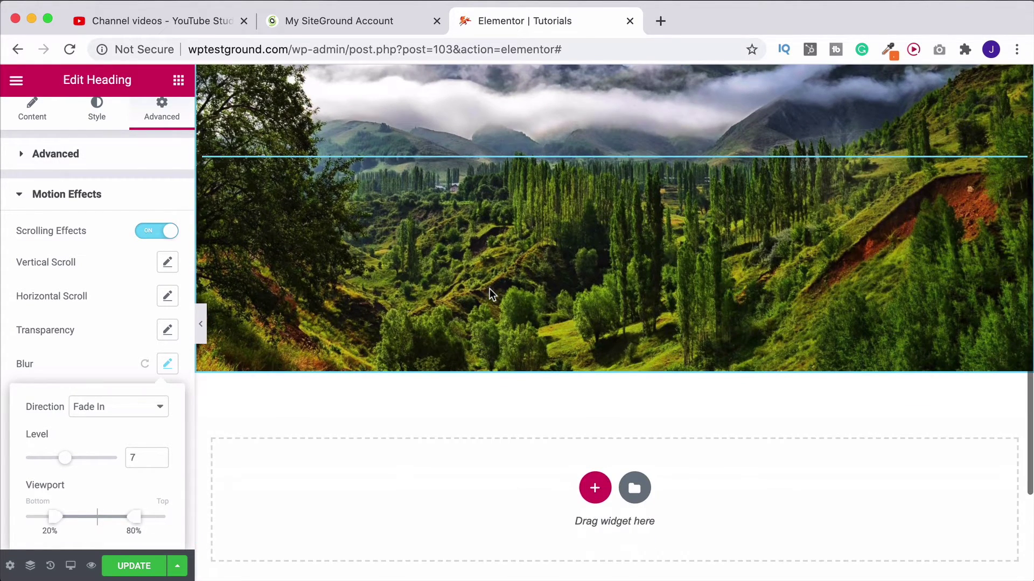
scroll(489, 289, "up", 5)
scroll(489, 289, "down", 3)
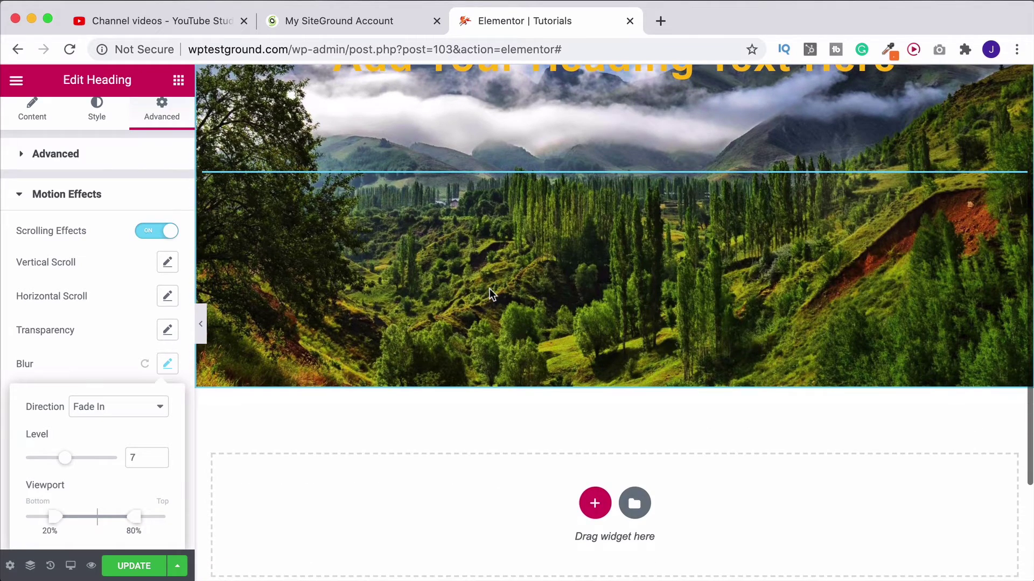
scroll(489, 288, "up", 3)
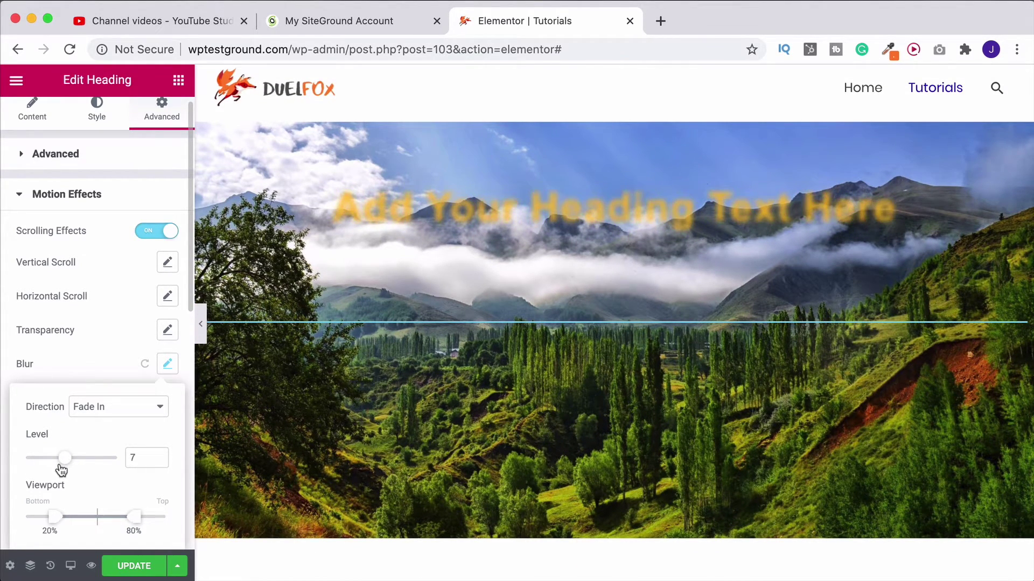
Remove the Blur effect and switch Scrolling Effects off.
left_click(144, 366)
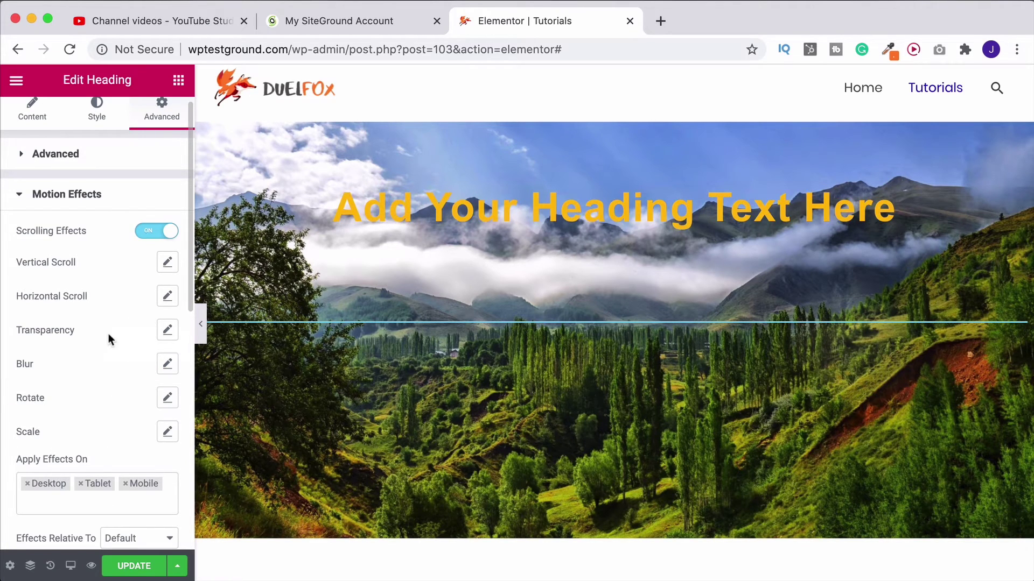
scroll(124, 350, "down", 1)
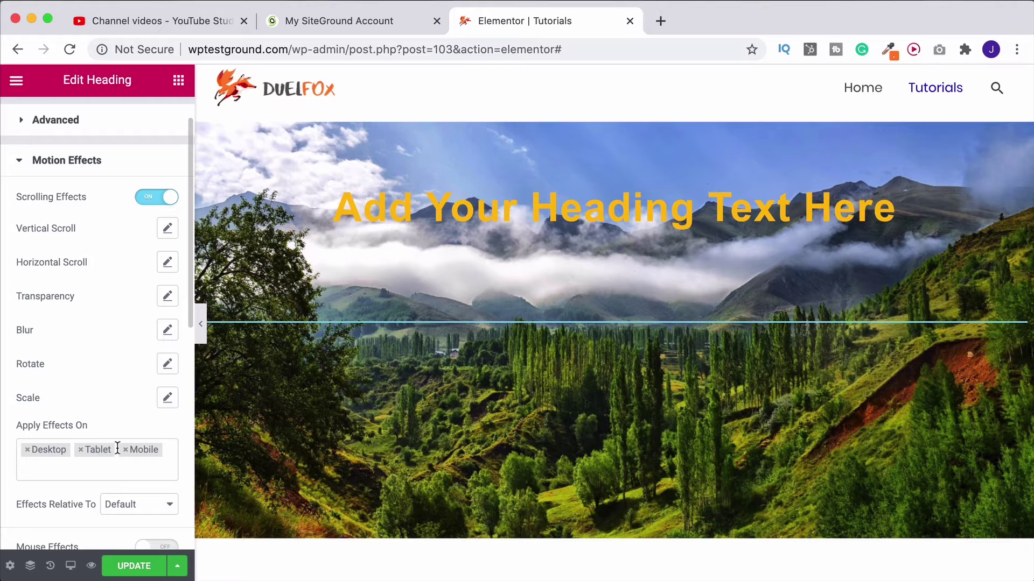
scroll(118, 449, "up", 1)
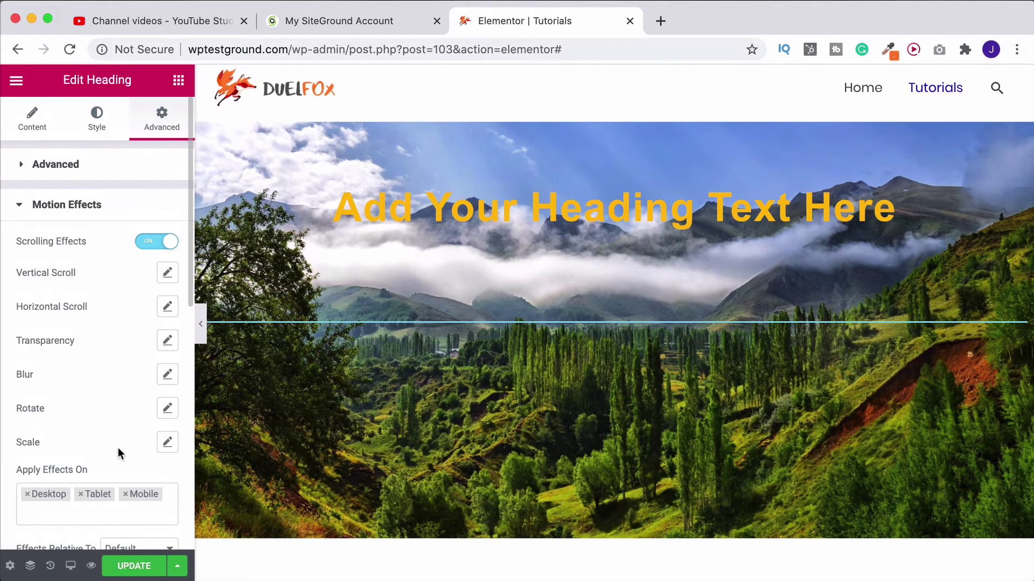
left_click(159, 242)
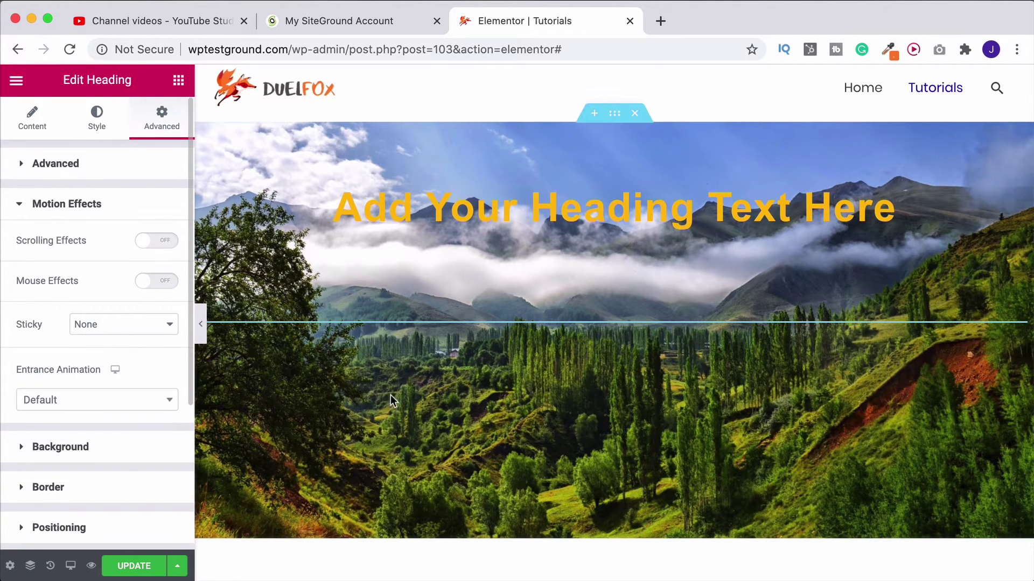
Add a single-column section with its height set to Fit To Screen.
scroll(420, 403, "down", 4)
left_click(593, 459)
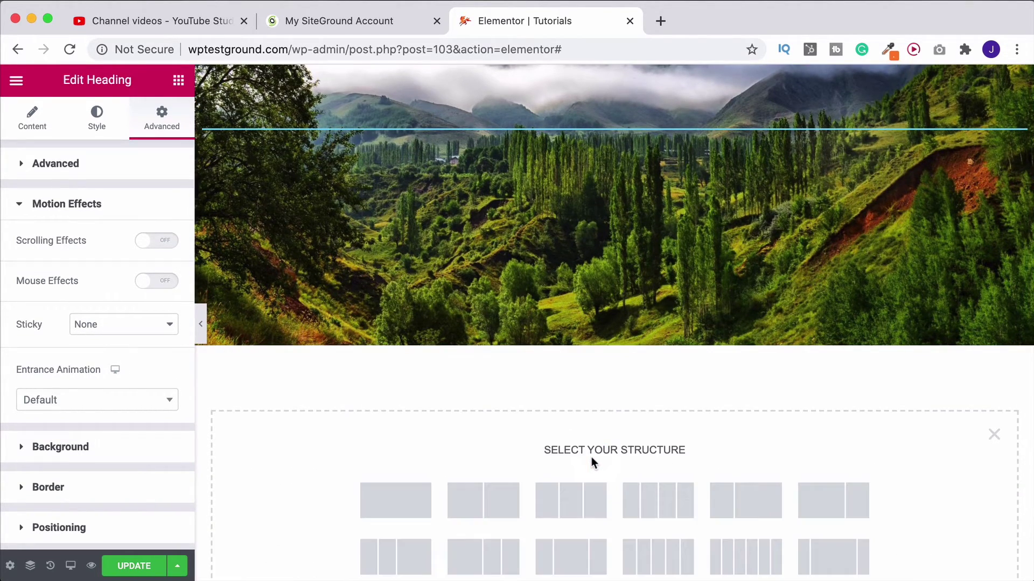
left_click(399, 502)
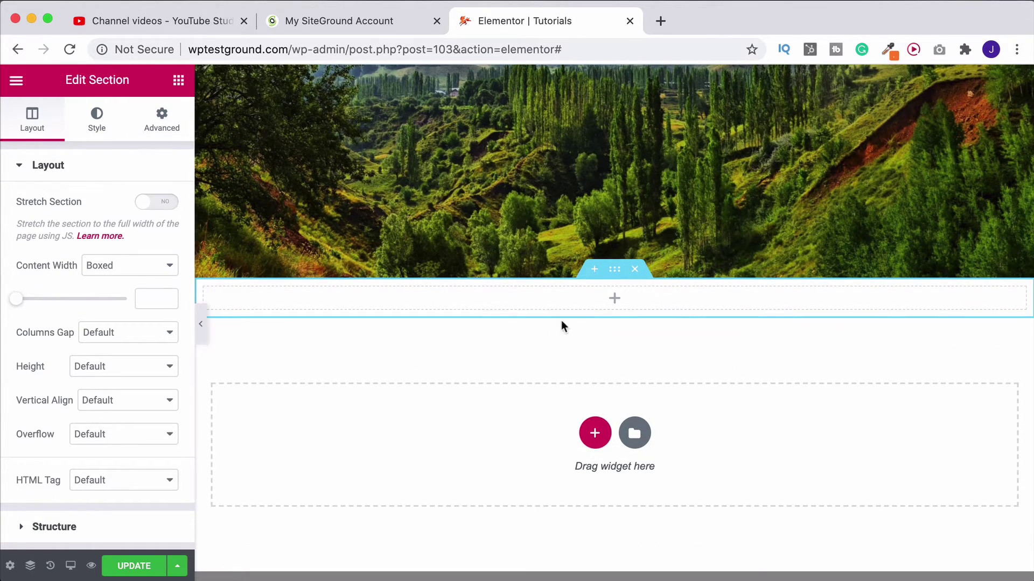
left_click(103, 372)
left_click(109, 378)
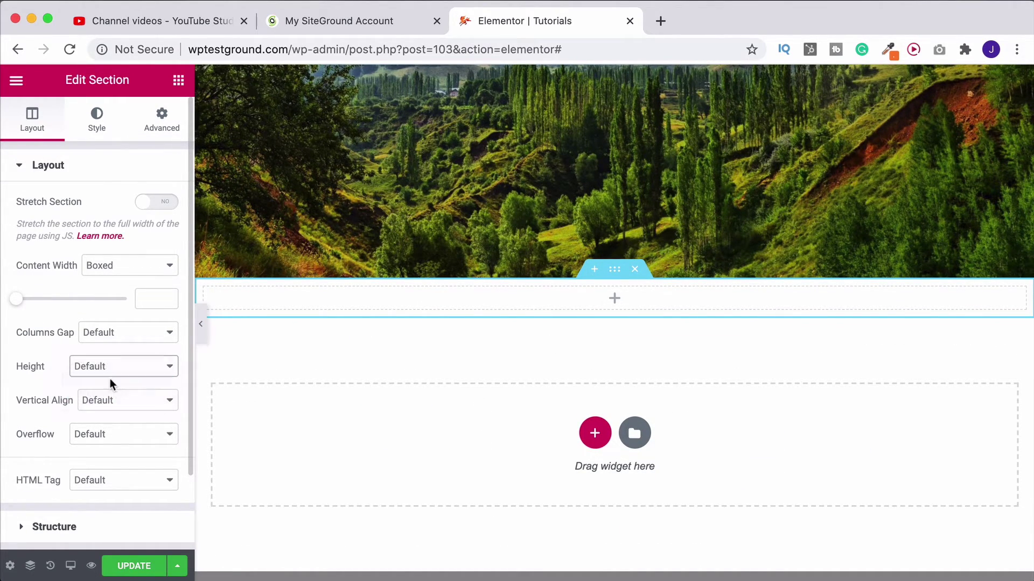
Scroll back up to the heading and bring up its context menu.
scroll(489, 383, "up", 5)
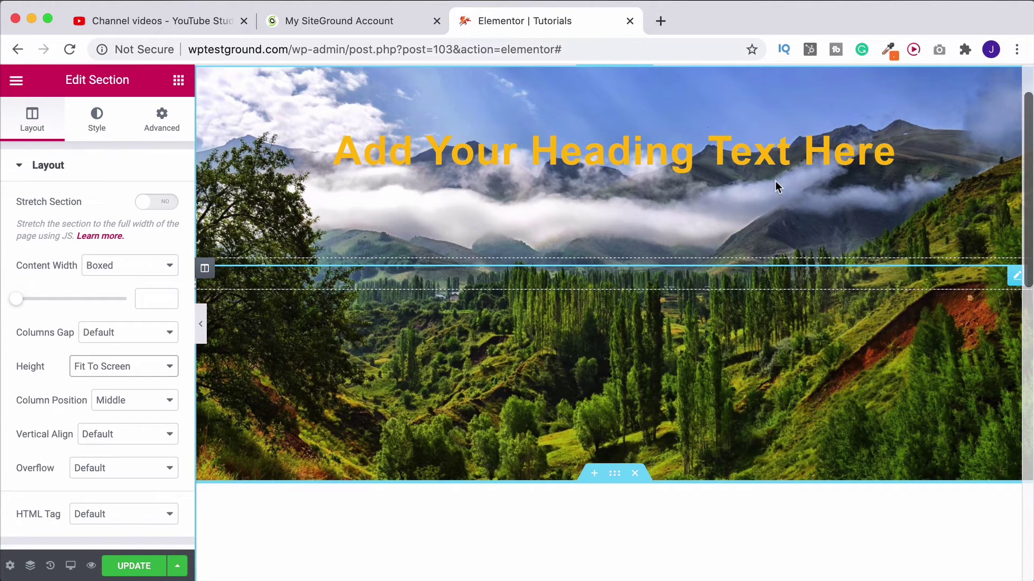
scroll(774, 169, "up", 2)
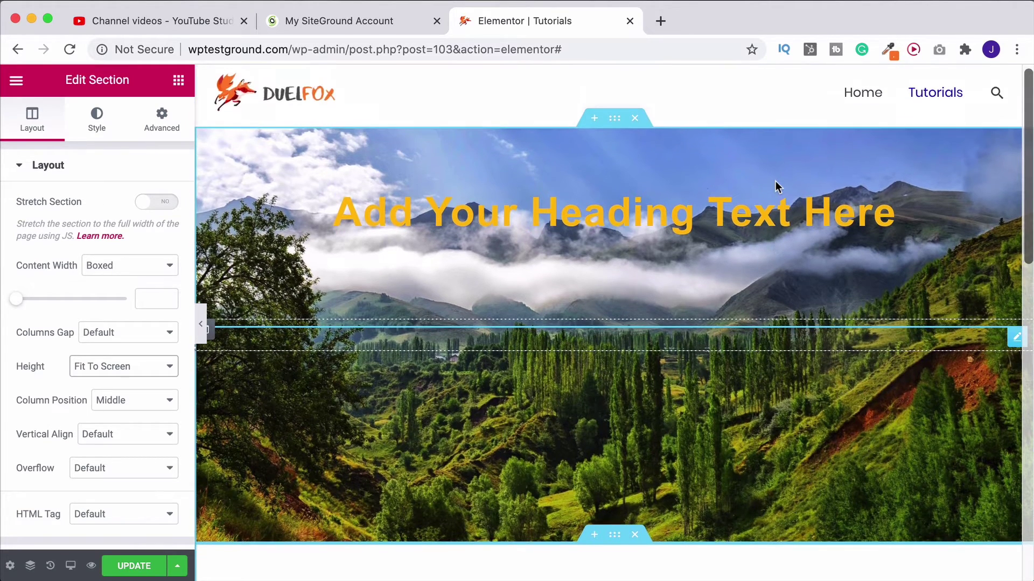
right_click(792, 246)
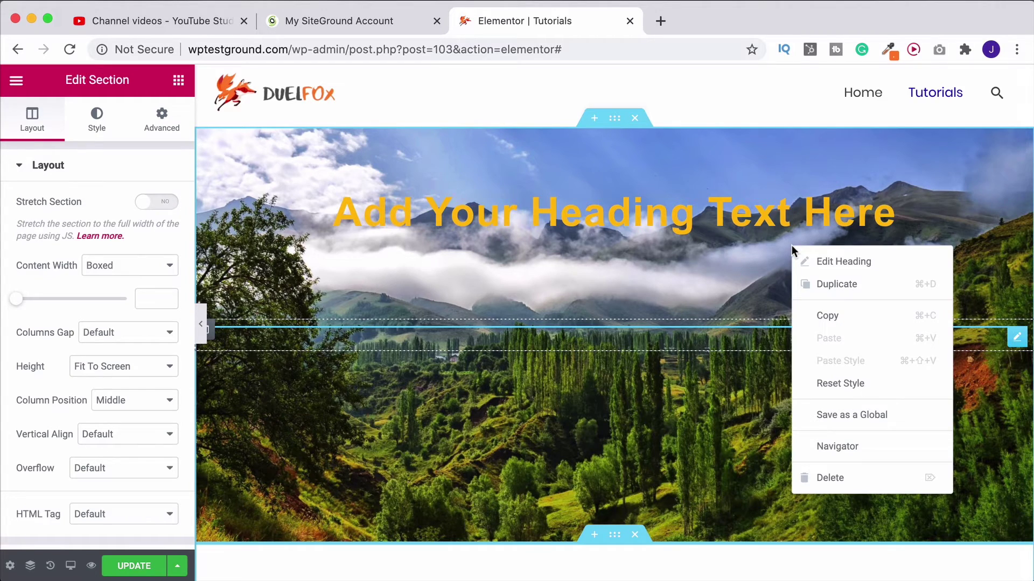
Using the Navigator, set the heading's Sticky option to Top.
left_click(858, 447)
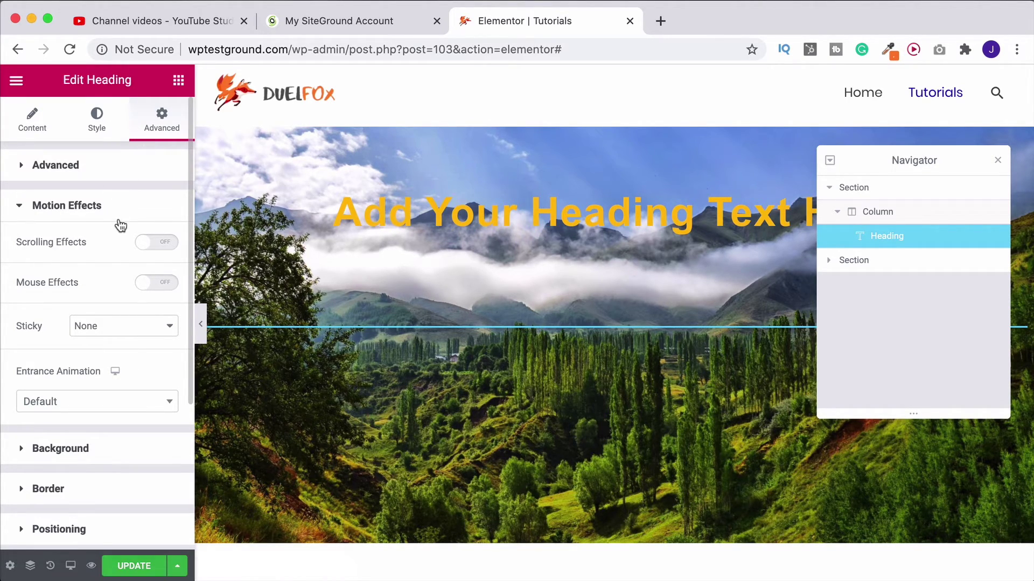
left_click(101, 327)
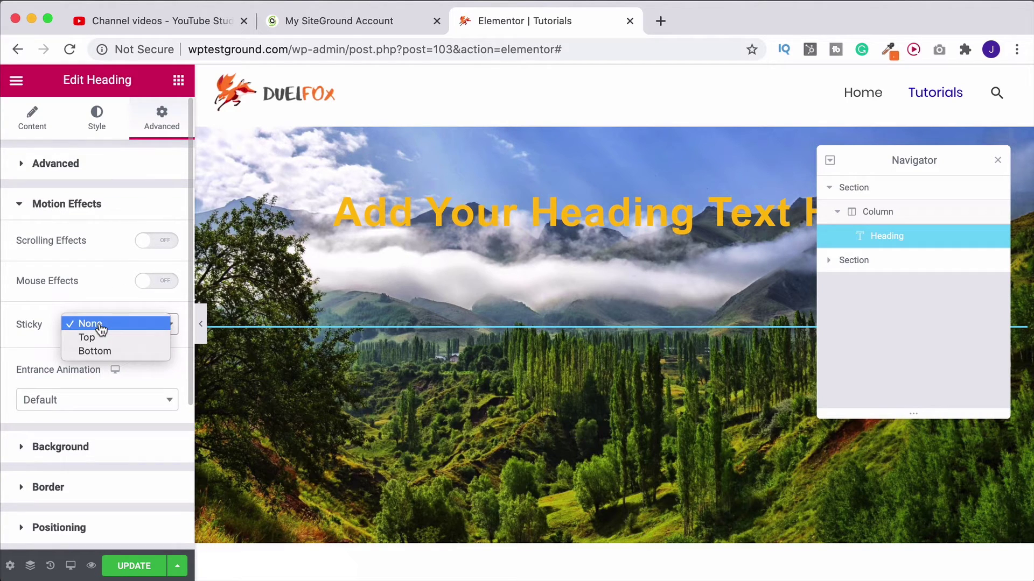
left_click(99, 339)
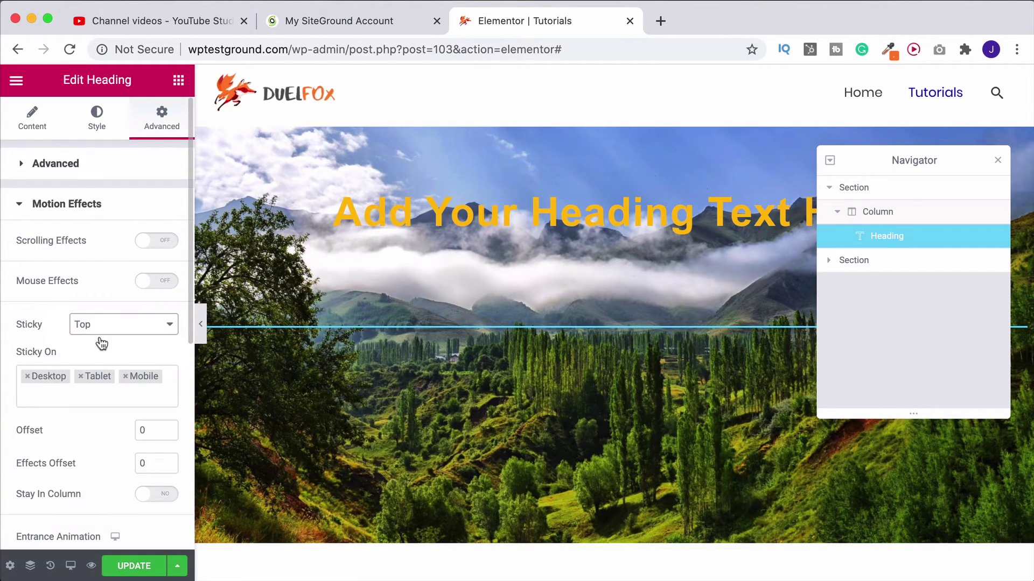
left_click(998, 160)
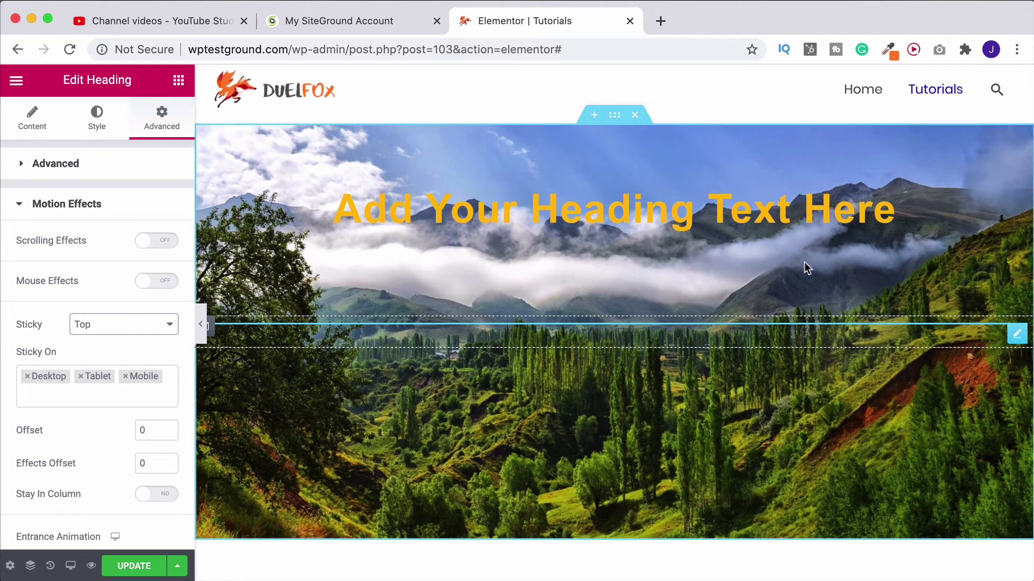
scroll(805, 263, "down", 4)
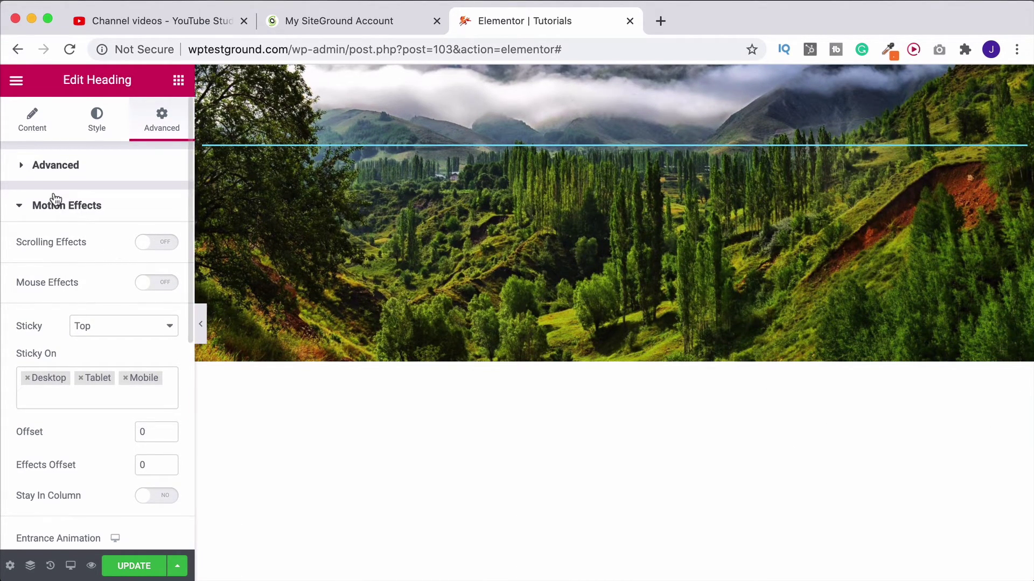
Change the heading's top margin from -214 to 0.
left_click(56, 165)
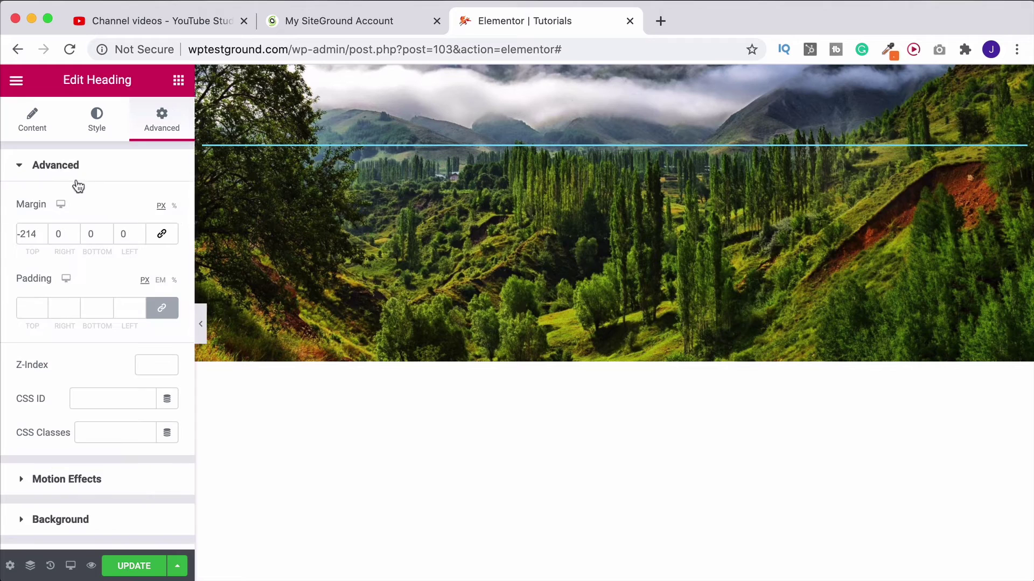
double_click(37, 233)
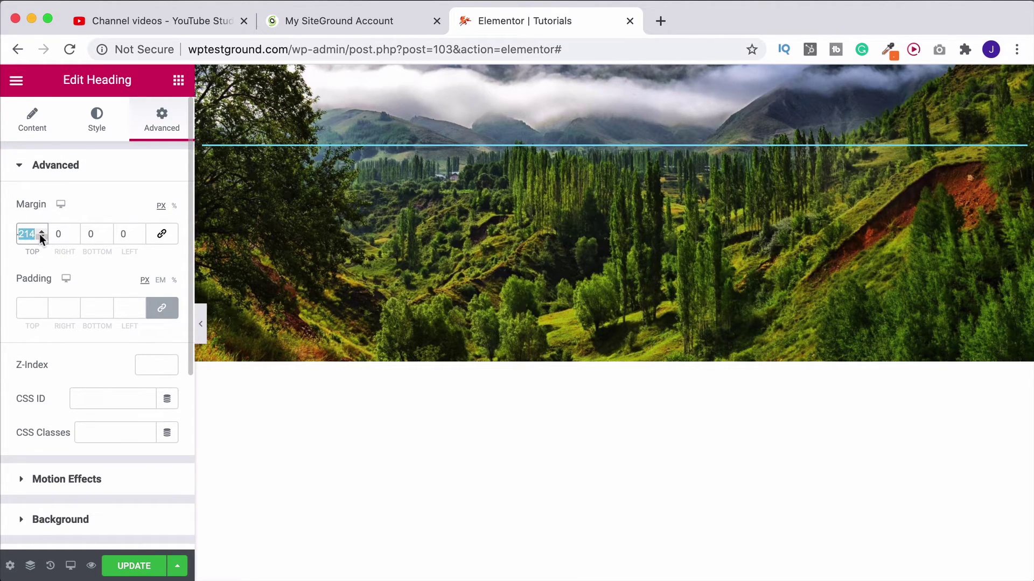
type("0")
scroll(541, 212, "down", 3)
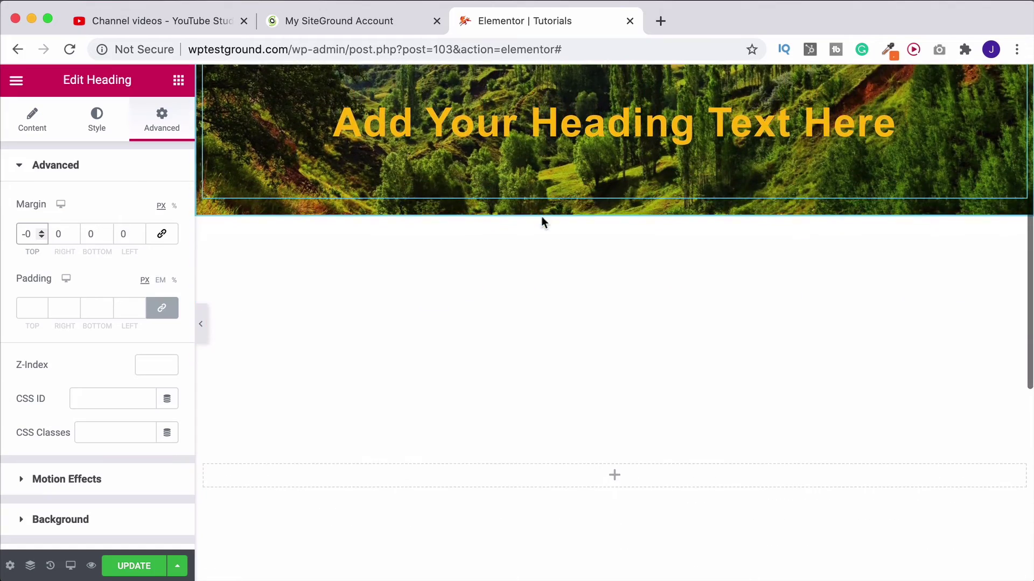
scroll(550, 259, "up", 3)
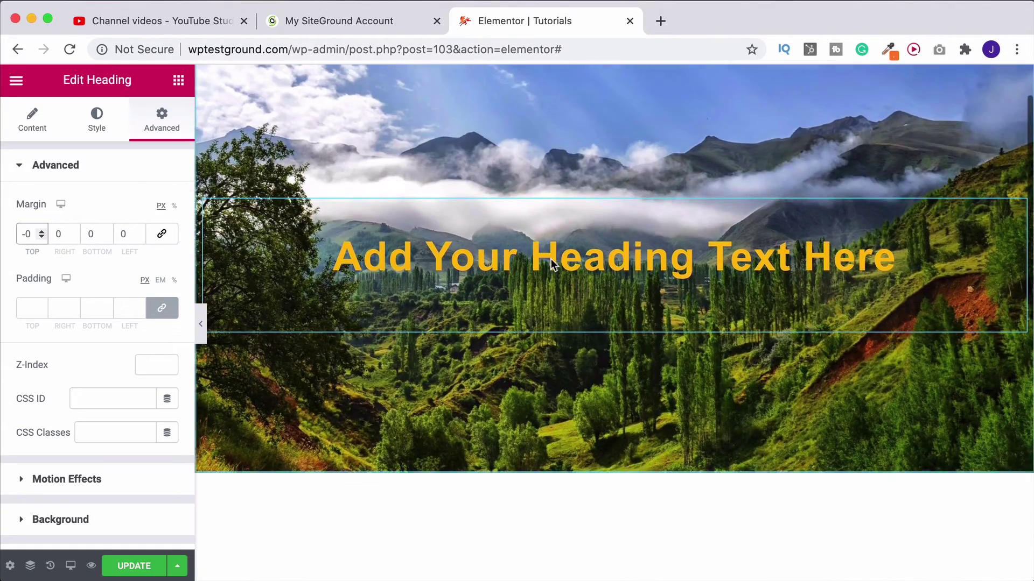
scroll(551, 261, "up", 2)
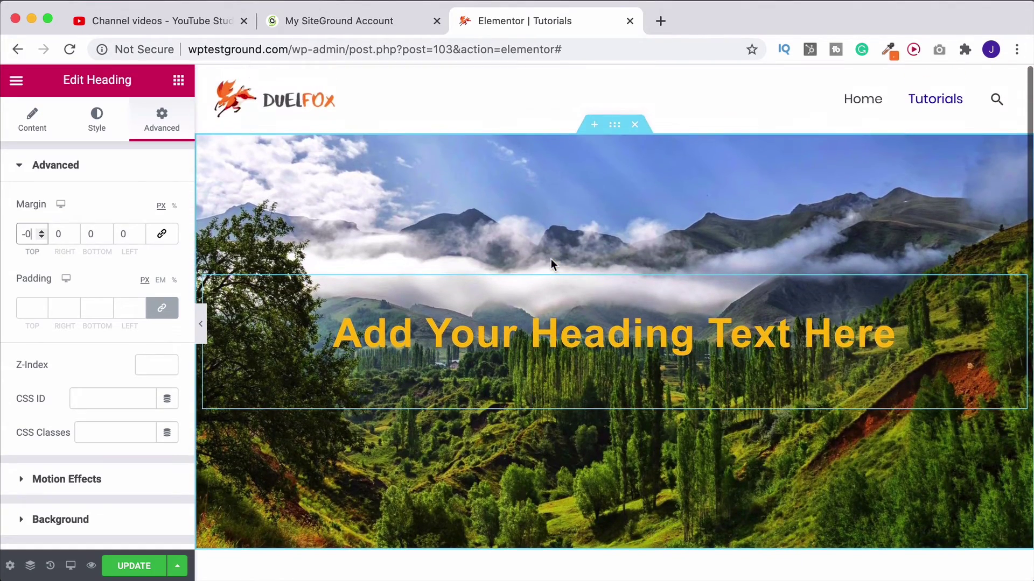
Unlink the padding and set the heading's bottom padding to 100 px.
left_click(41, 310)
left_click(162, 308)
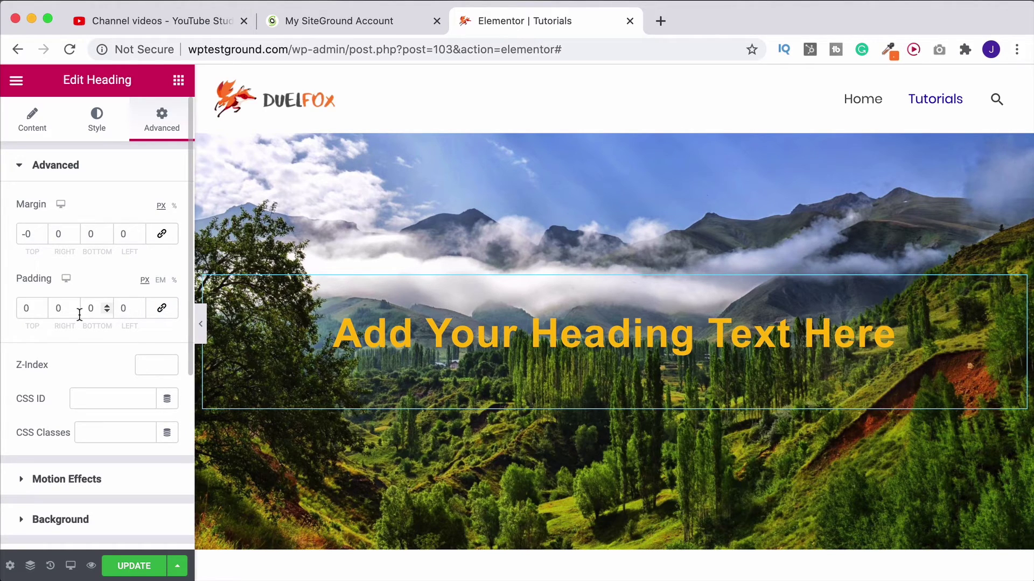
double_click(86, 308)
type("100")
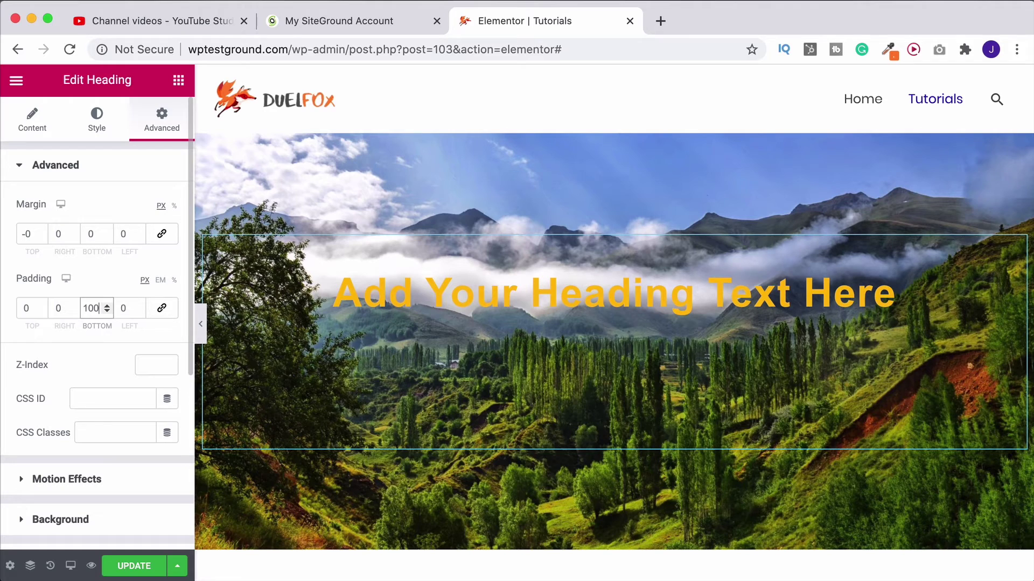
scroll(536, 304, "down", 5)
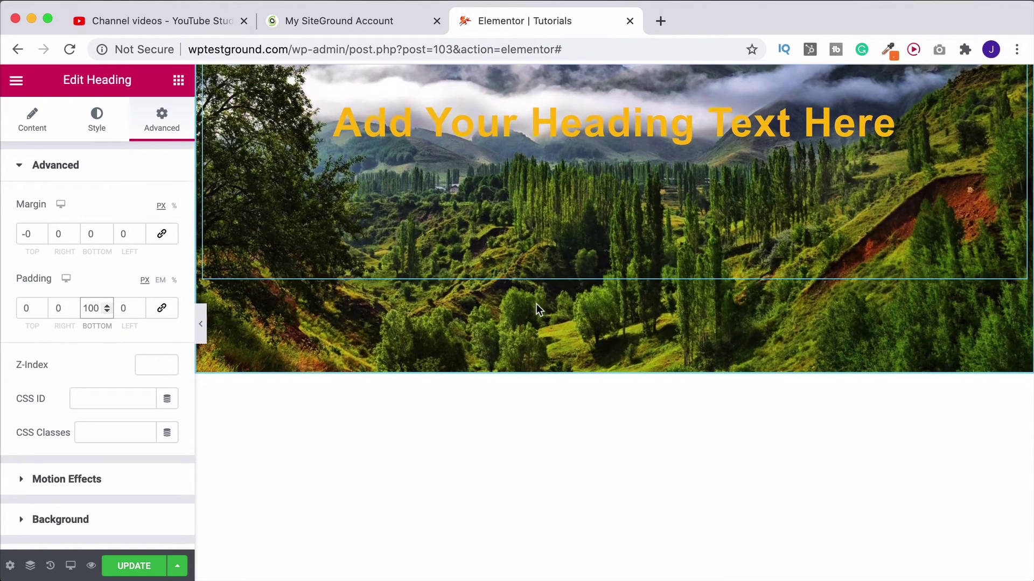
scroll(536, 304, "down", 5)
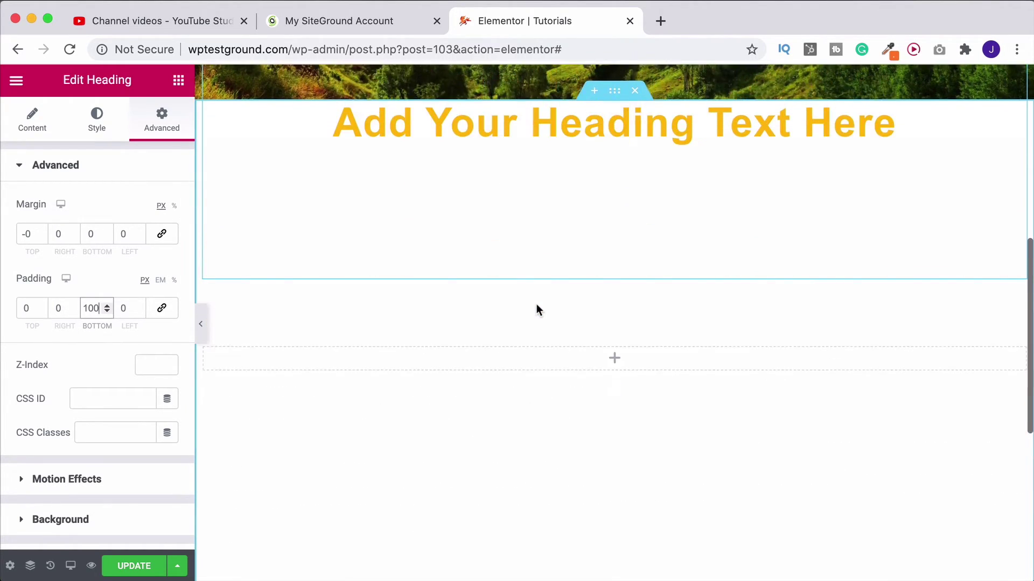
scroll(536, 304, "up", 10)
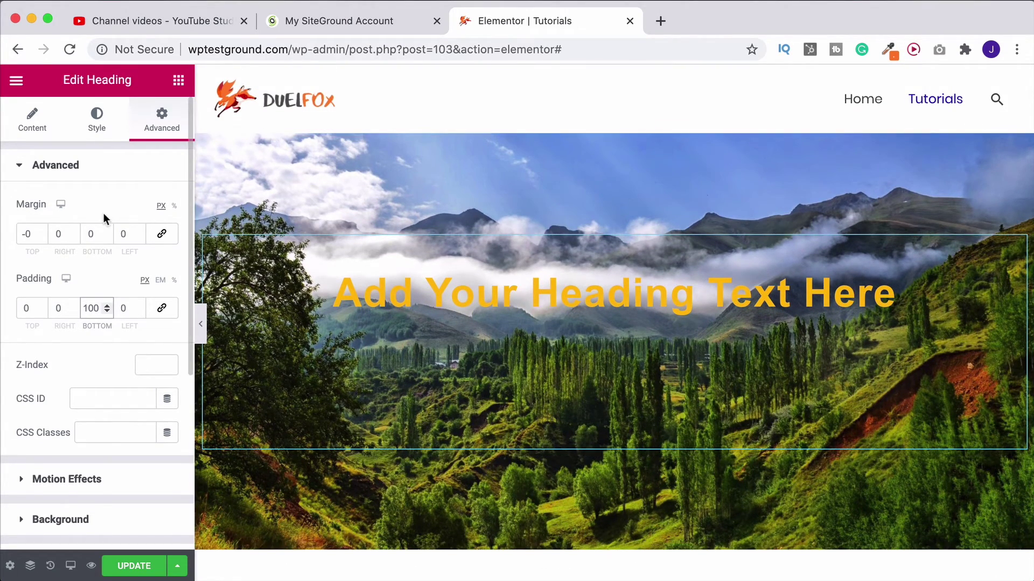
scroll(515, 250, "down", 5)
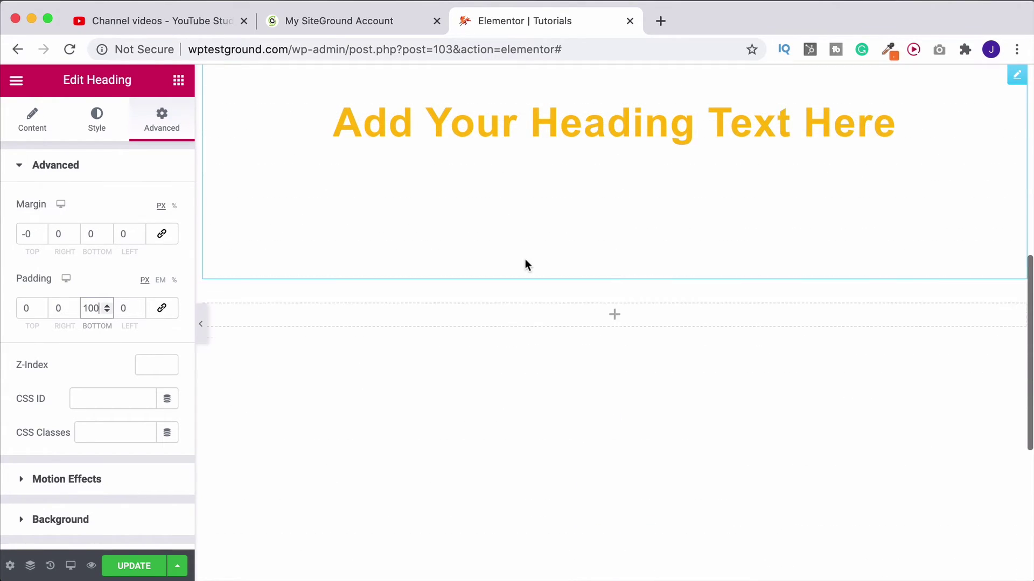
scroll(525, 259, "up", 4)
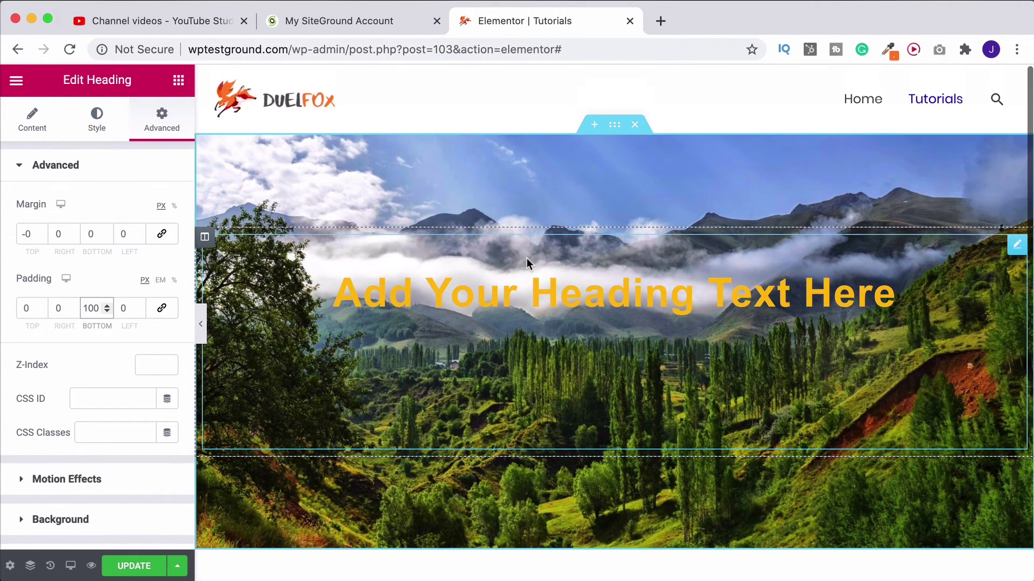
Set the bottom padding to 0 and show the Elements widget list.
double_click(91, 310)
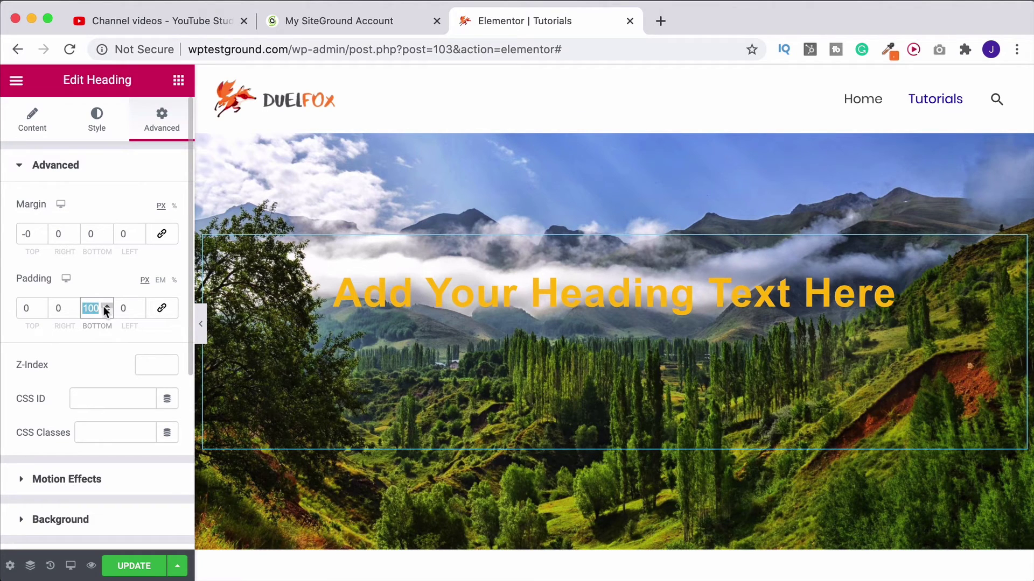
type("0")
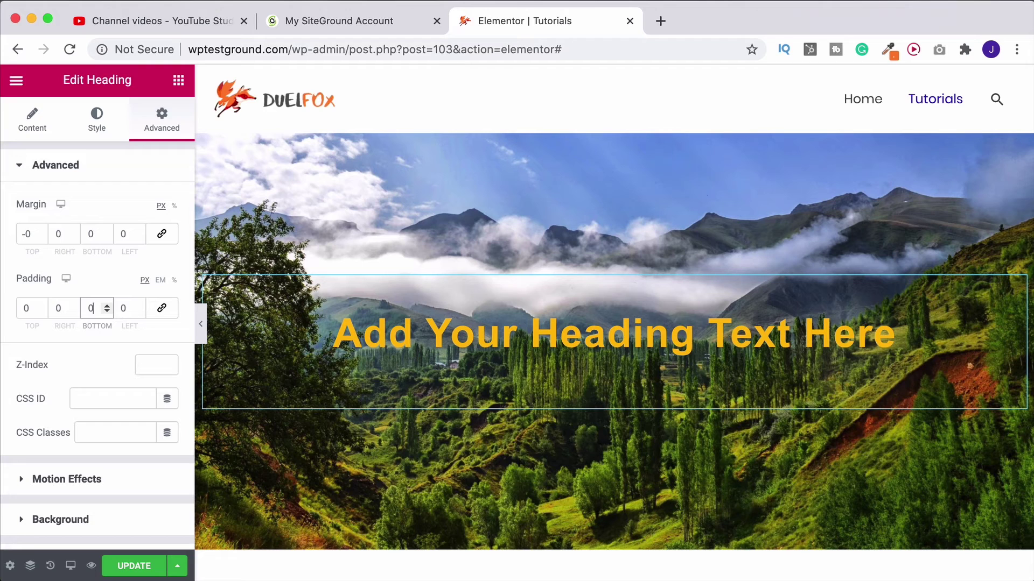
left_click(178, 79)
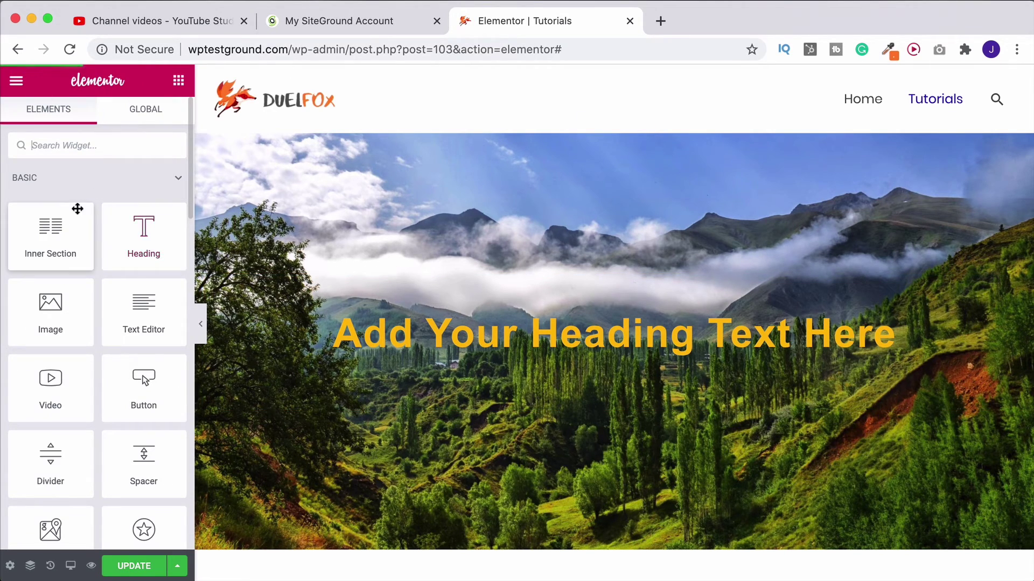
scroll(86, 207, "down", 5)
scroll(94, 210, "down", 8)
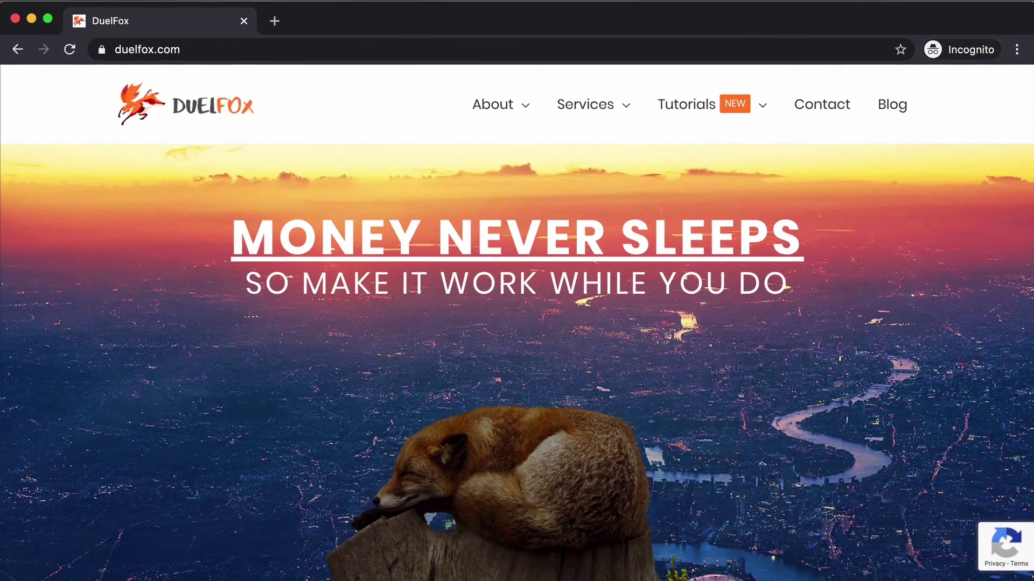
scroll(890, 506, "down", 8)
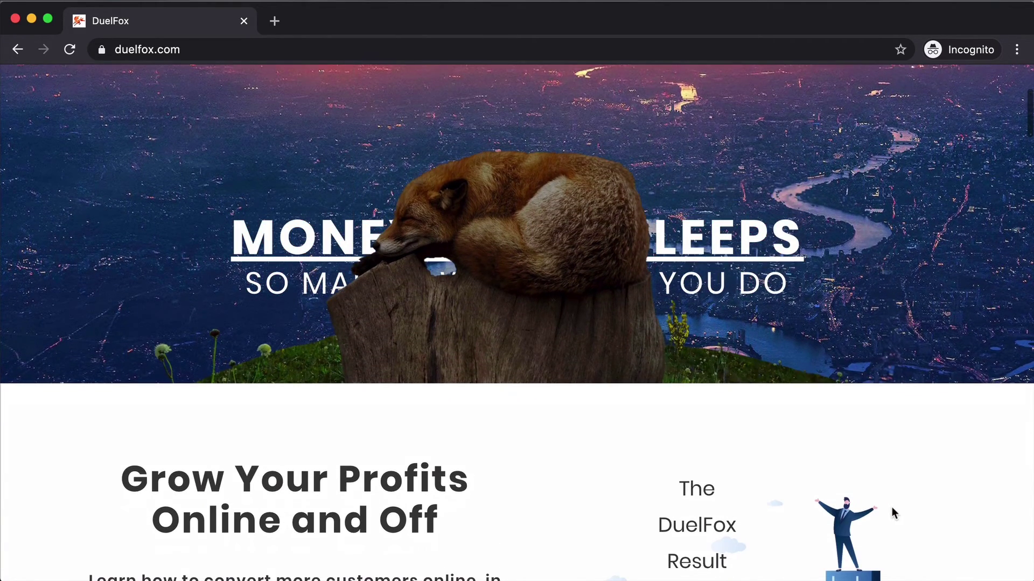